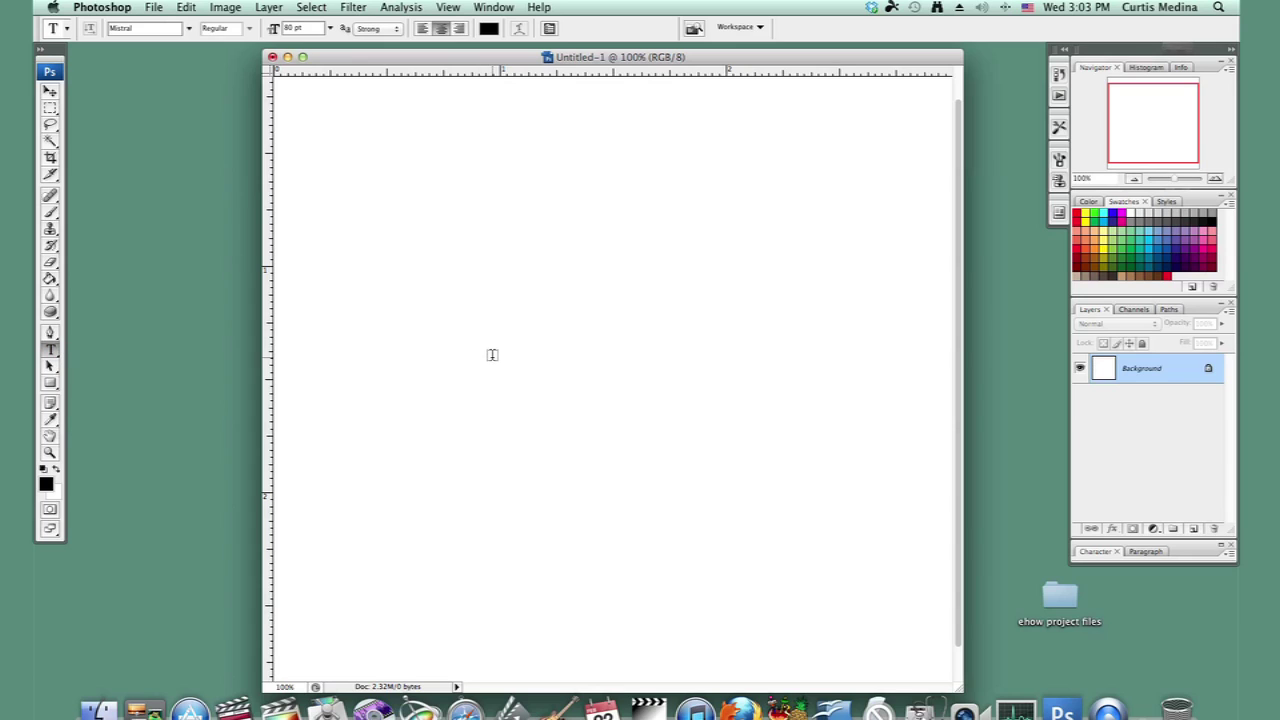
Type a Mistral 'S' on the canvas, colour it dark green, and commit the text layer
{"action": "left_click", "coordinate": [486, 353]}
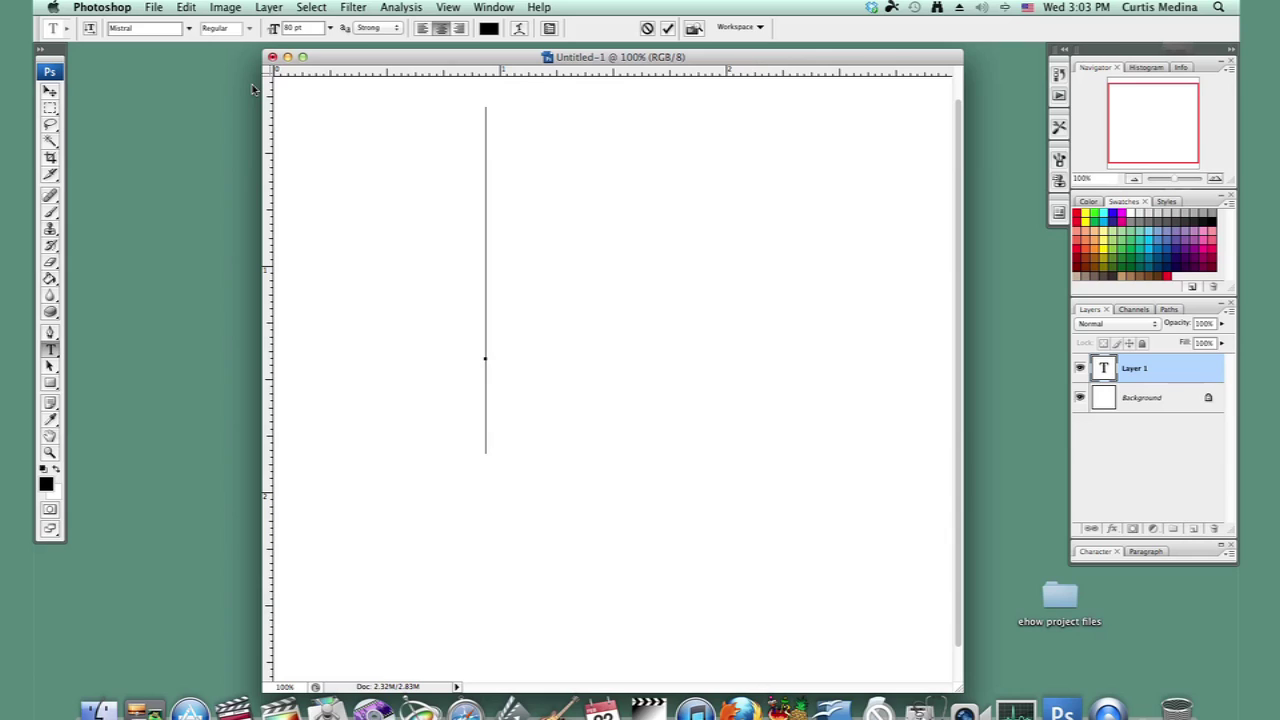
{"action": "type", "text": "S"}
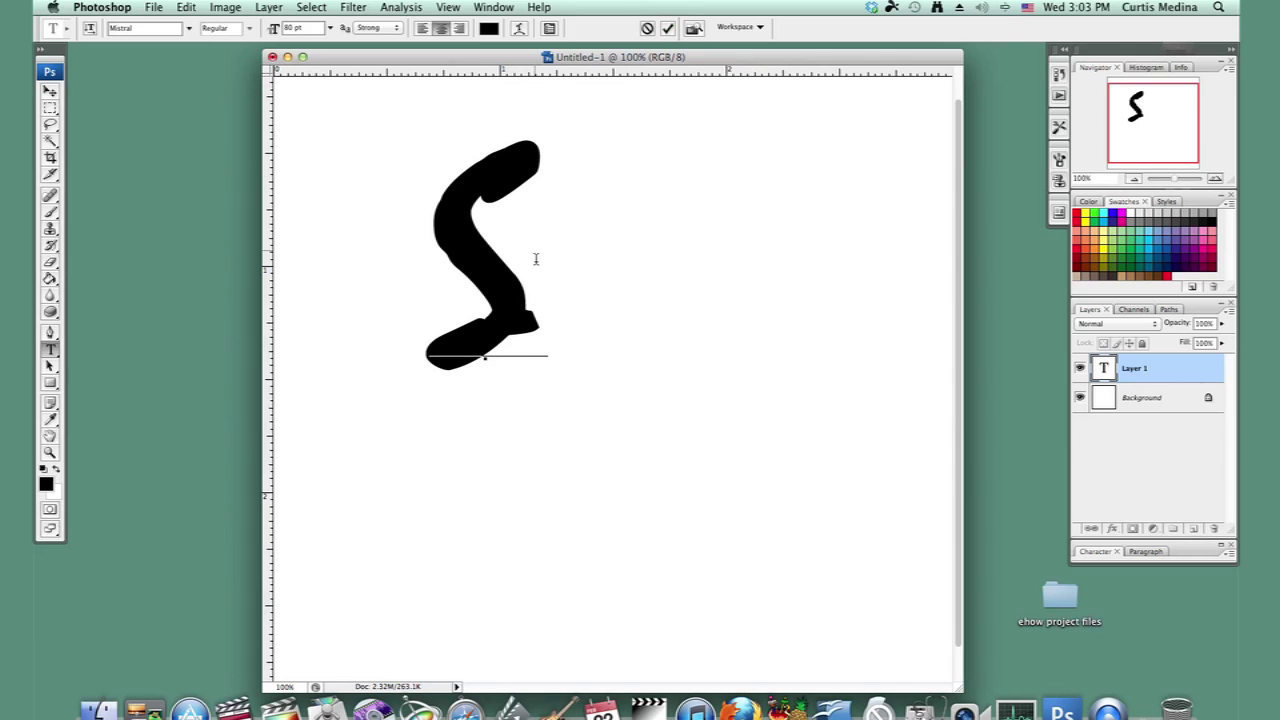
{"action": "double_click", "coordinate": [484, 287]}
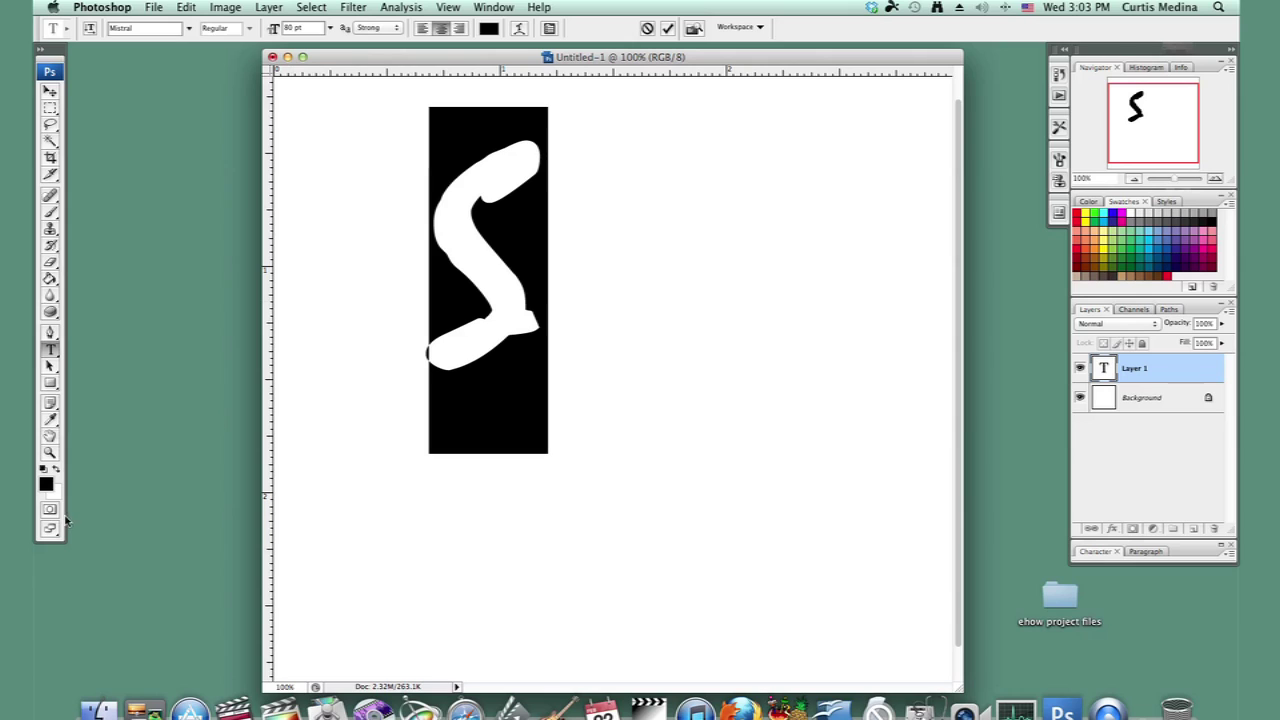
{"action": "left_click", "coordinate": [488, 28]}
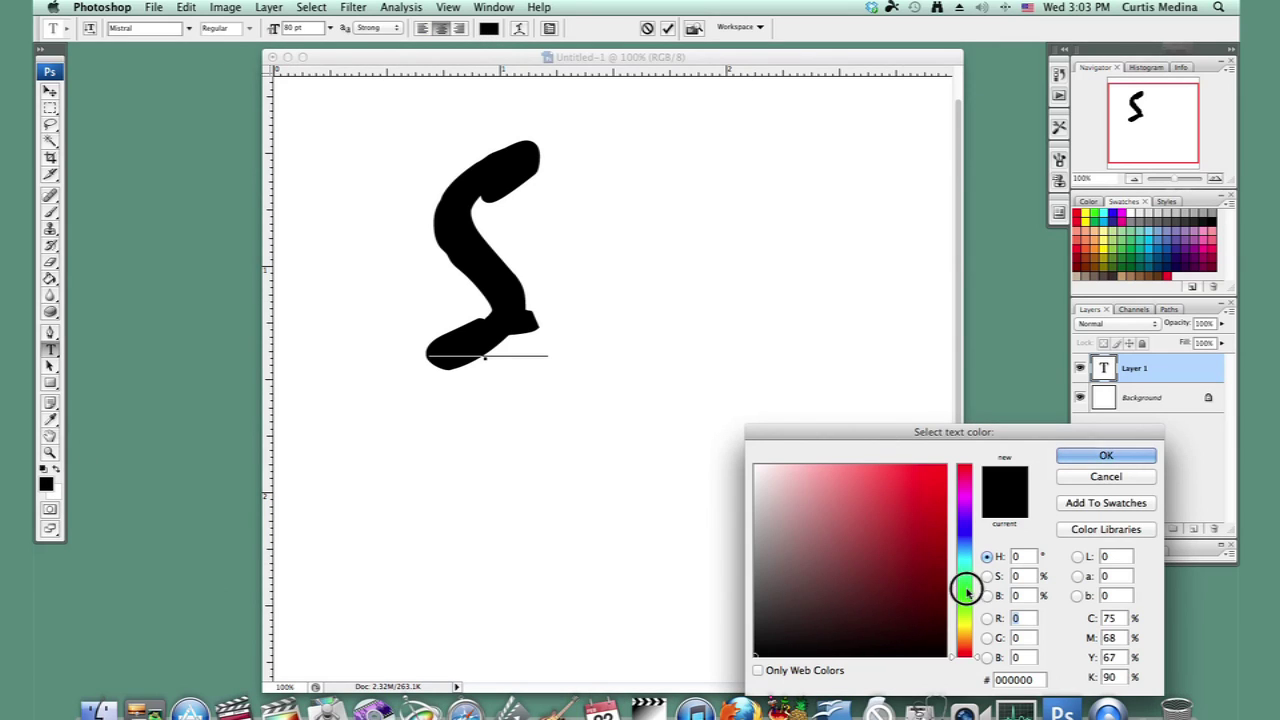
{"action": "left_click", "coordinate": [965, 588]}
{"action": "left_click", "coordinate": [942, 583]}
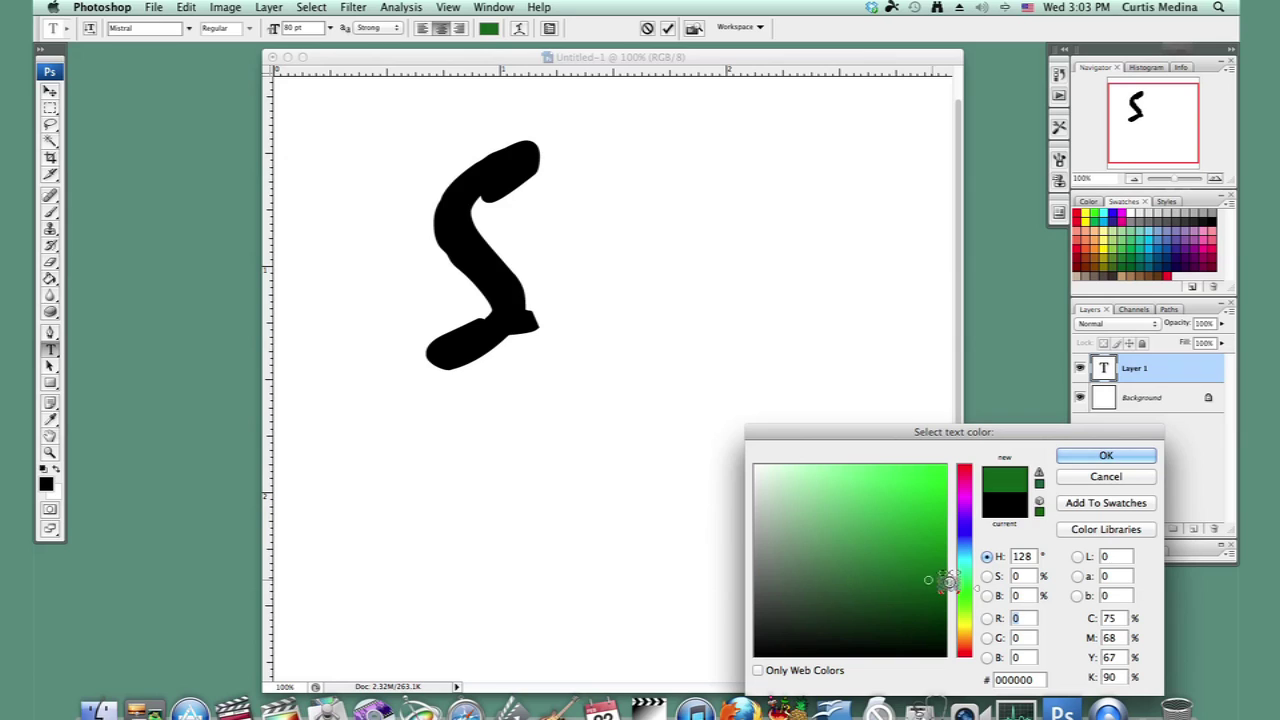
{"action": "left_click", "coordinate": [1085, 457]}
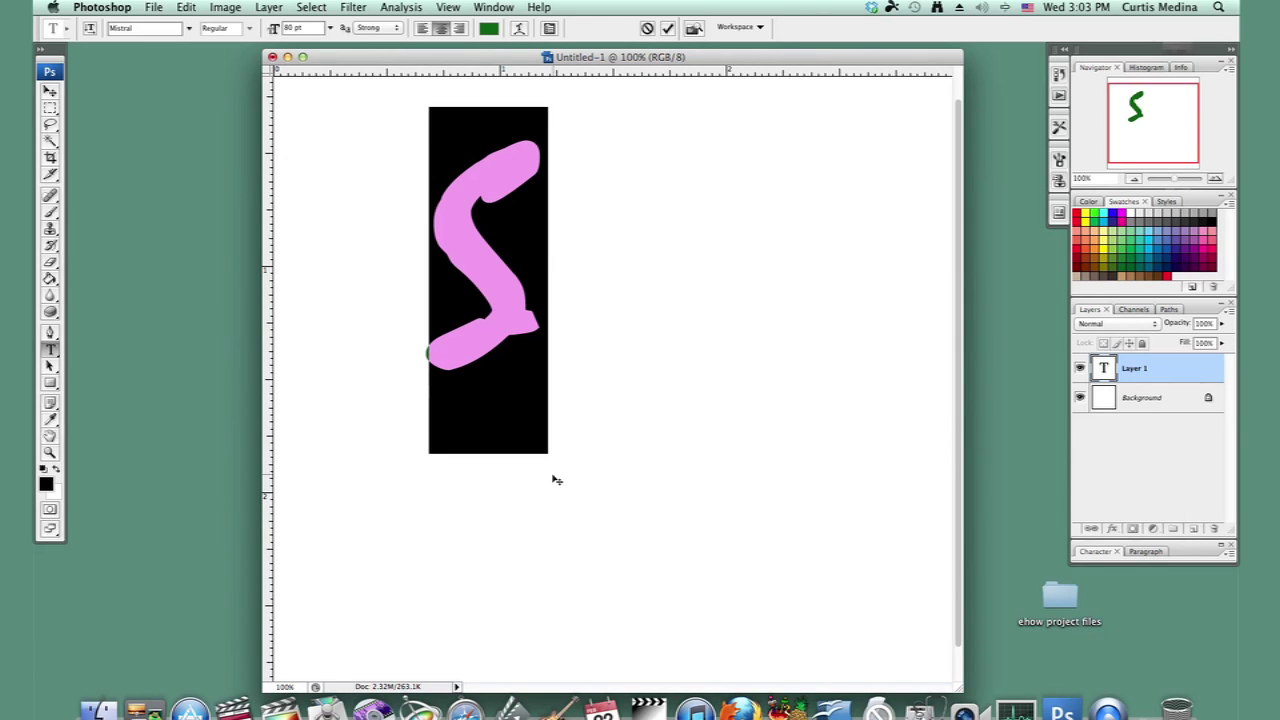
{"action": "left_click", "coordinate": [473, 328]}
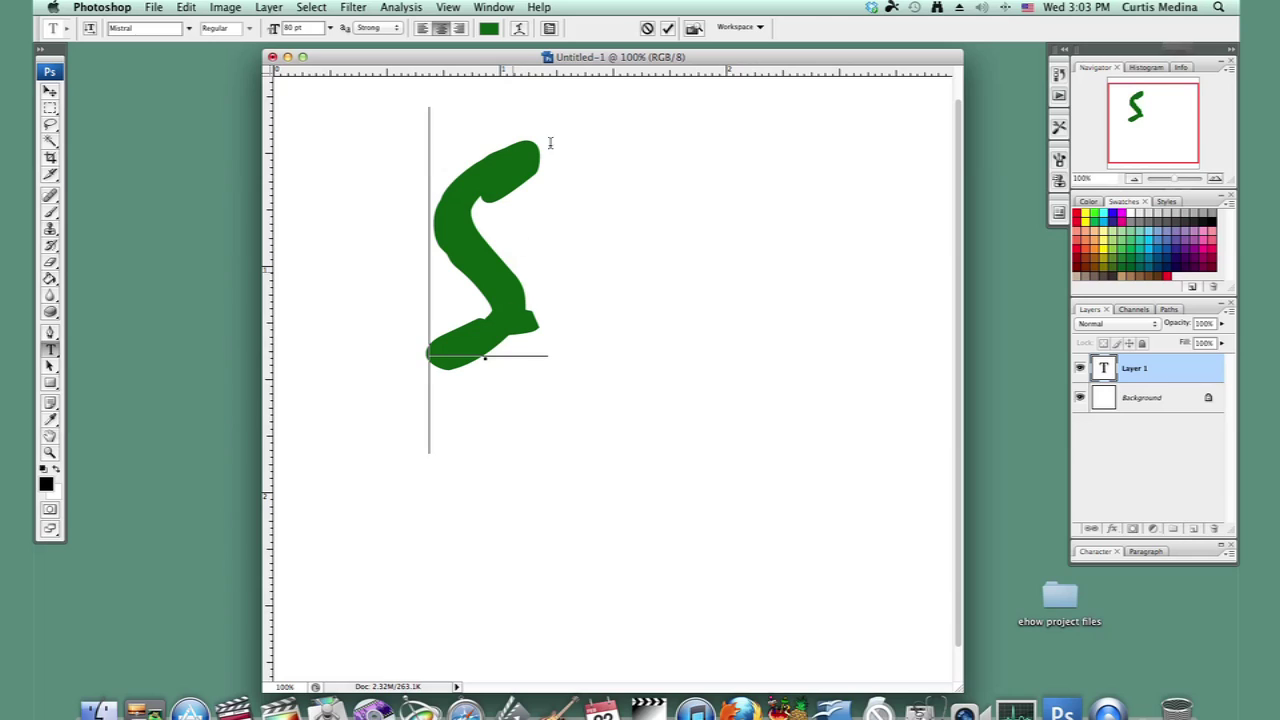
{"action": "left_click", "coordinate": [668, 29]}
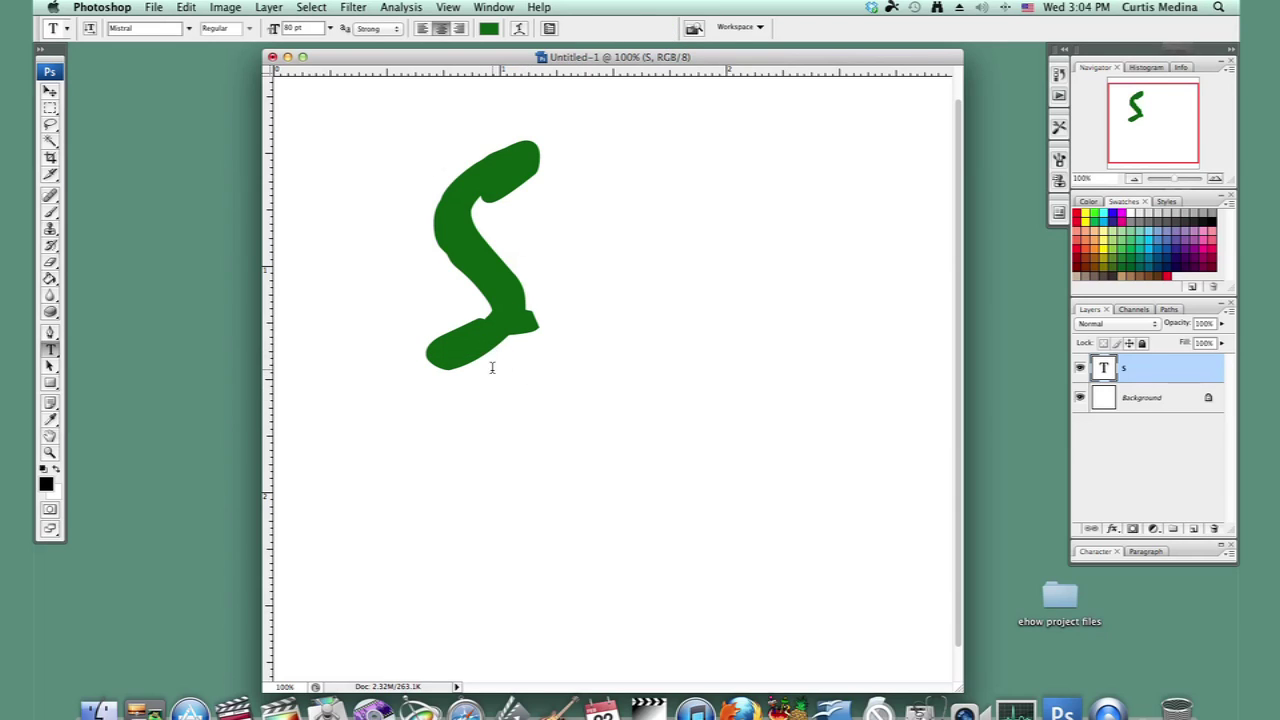
{"action": "left_click", "coordinate": [50, 90]}
Move the S down and right toward the centre, then type an 'F' below-right of it
{"action": "left_click_drag", "start_coordinate": [503, 369], "coordinate": [543, 434]}
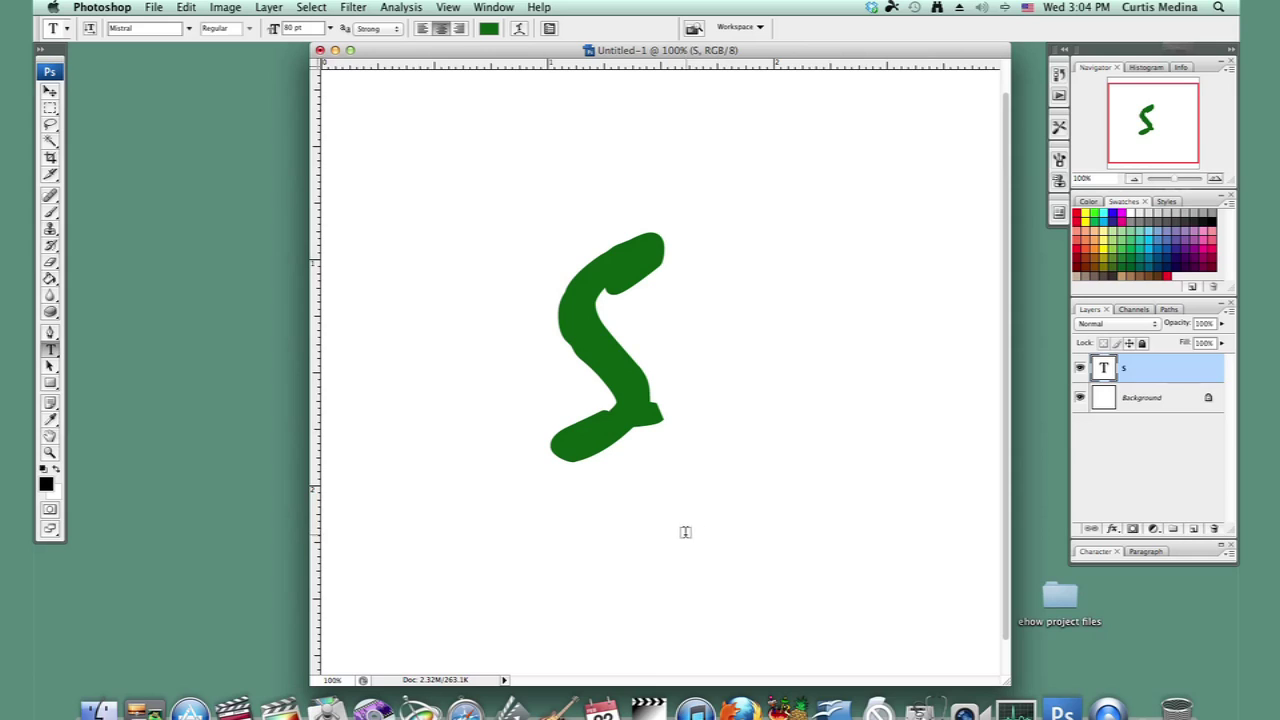
{"action": "left_click", "coordinate": [679, 525]}
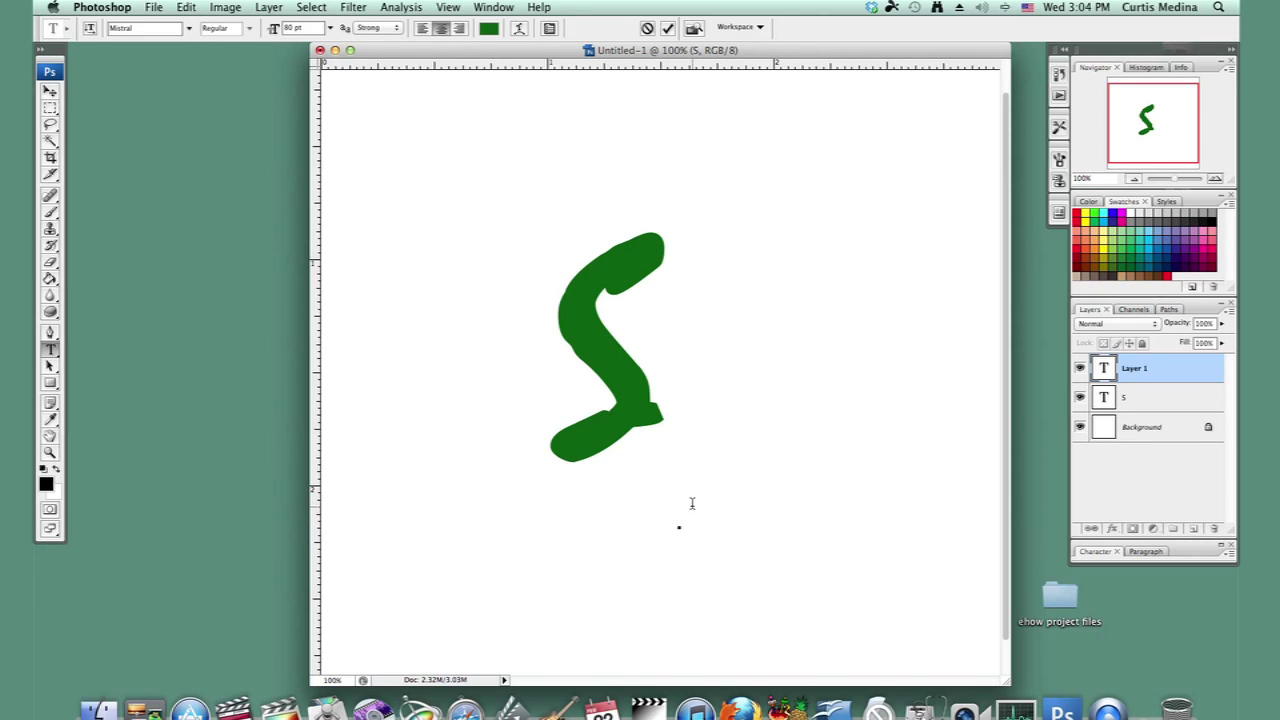
{"action": "type", "text": "F"}
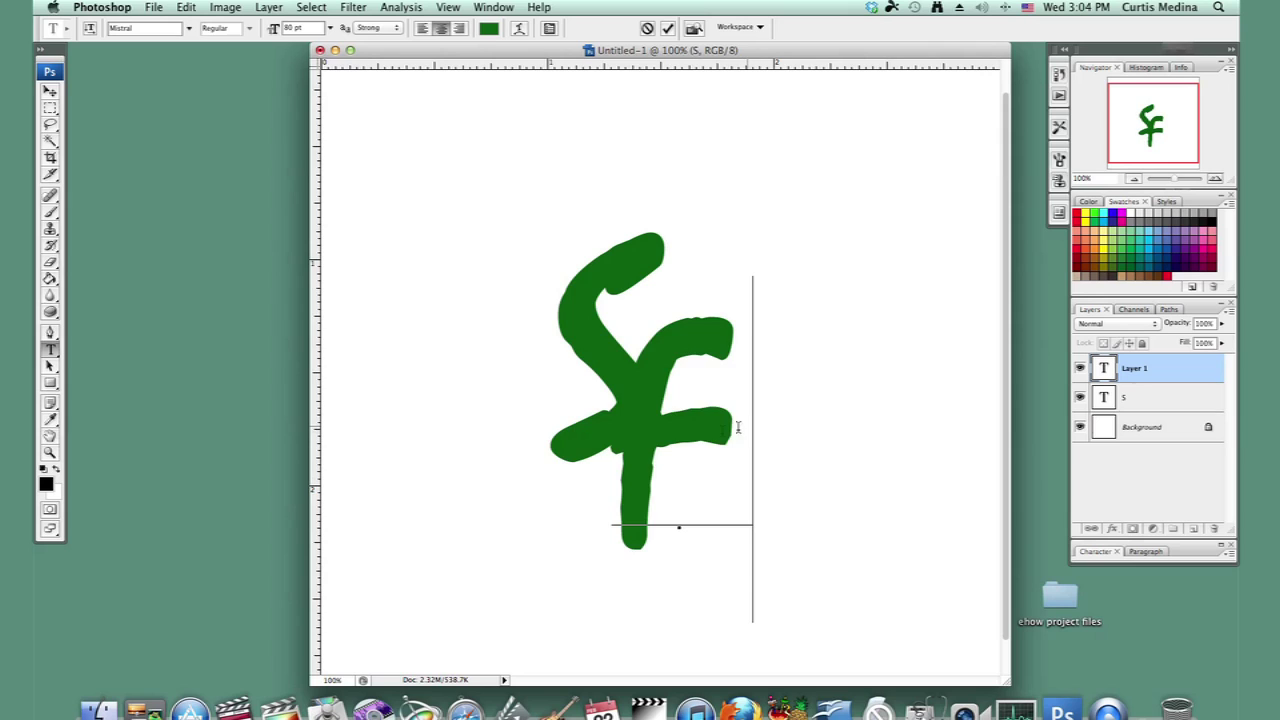
Colour the F purple with RGB 98/0/97 and commit the text layer
{"action": "left_click_drag", "start_coordinate": [738, 428], "coordinate": [668, 441]}
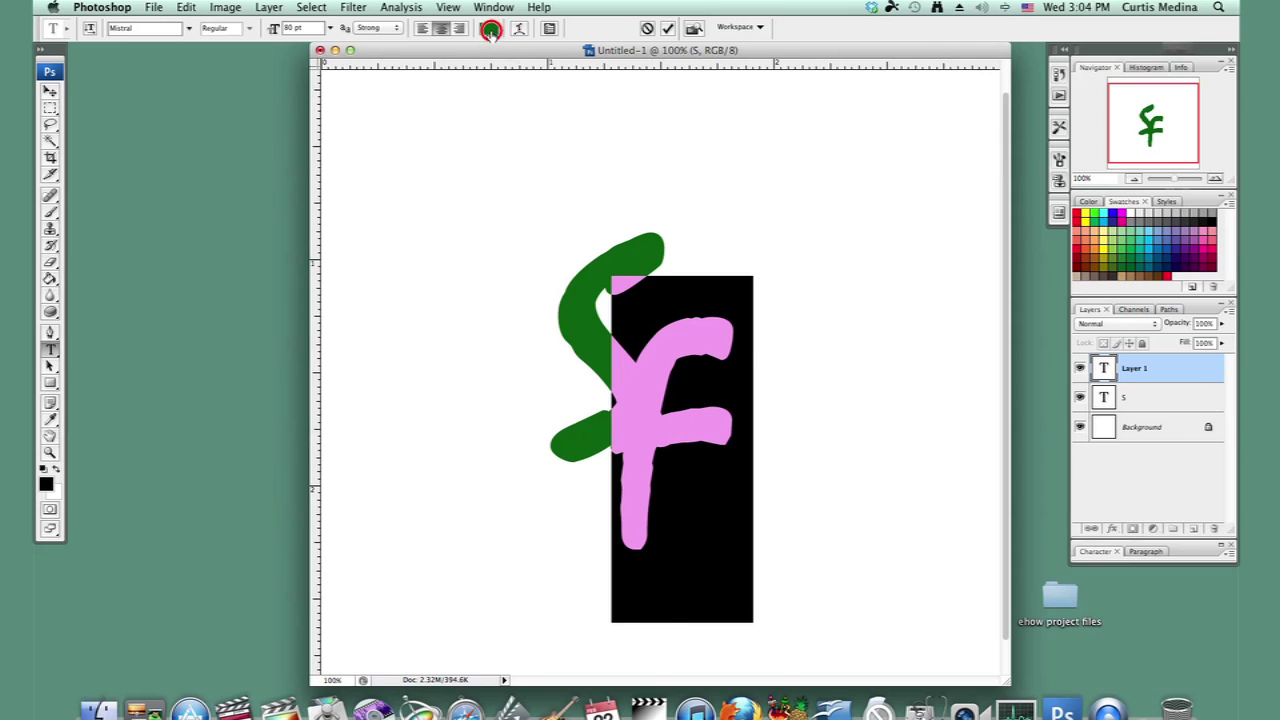
{"action": "left_click", "coordinate": [489, 28]}
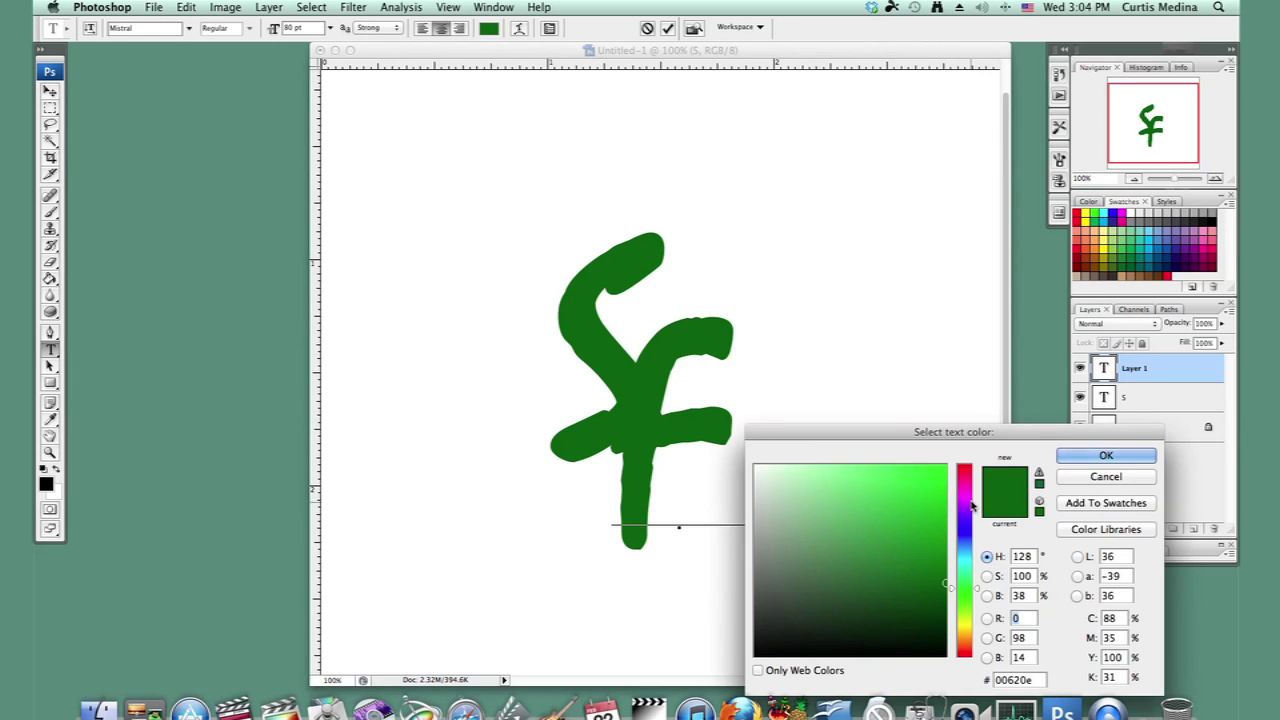
{"action": "type", "text": "98"}
{"action": "key", "text": "Tab"}
{"action": "type", "text": "0"}
{"action": "key", "text": "Tab"}
{"action": "type", "text": "97"}
{"action": "left_click", "coordinate": [1080, 456]}
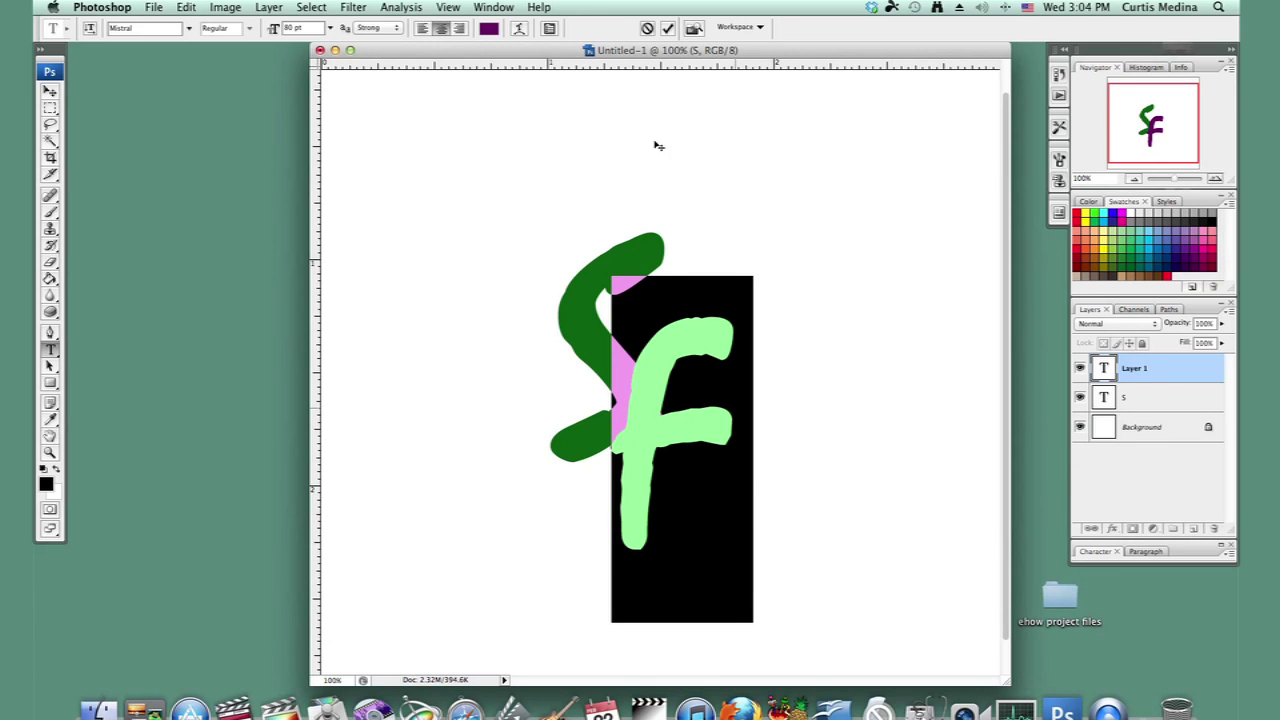
{"action": "left_click", "coordinate": [667, 30]}
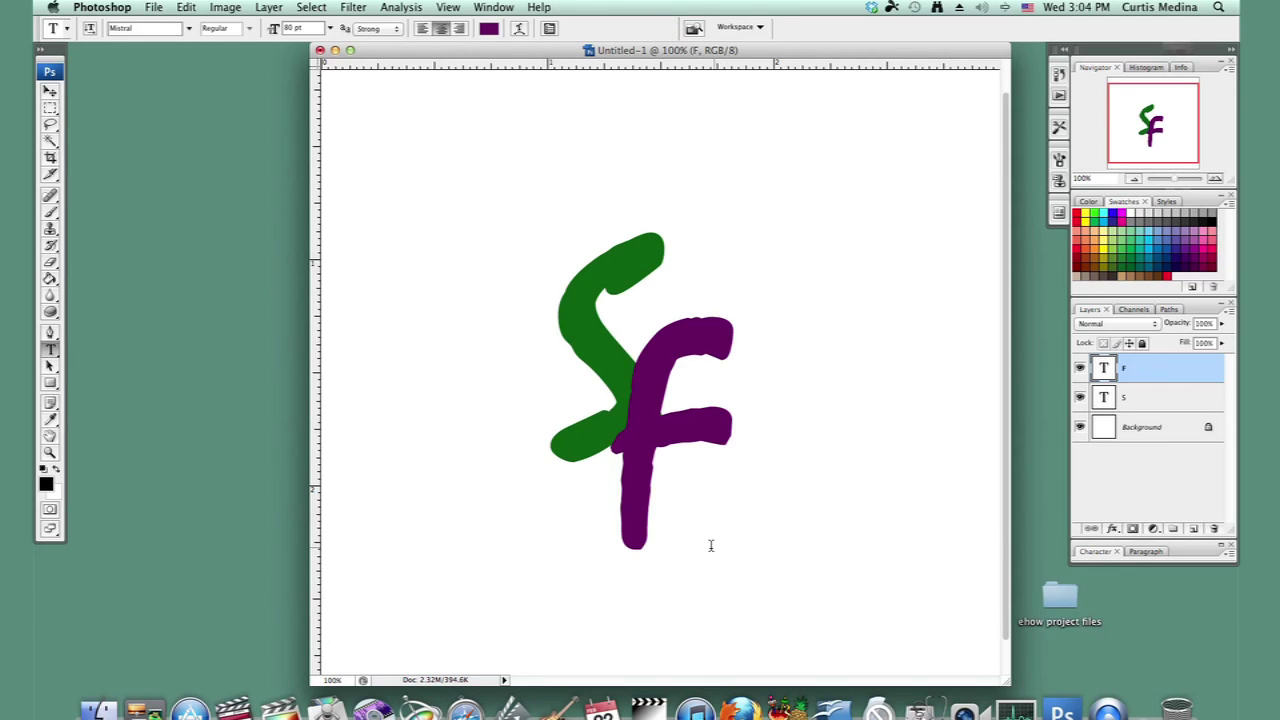
Drag the purple F up and left so it overlaps the middle of the S
{"action": "left_click", "coordinate": [50, 91]}
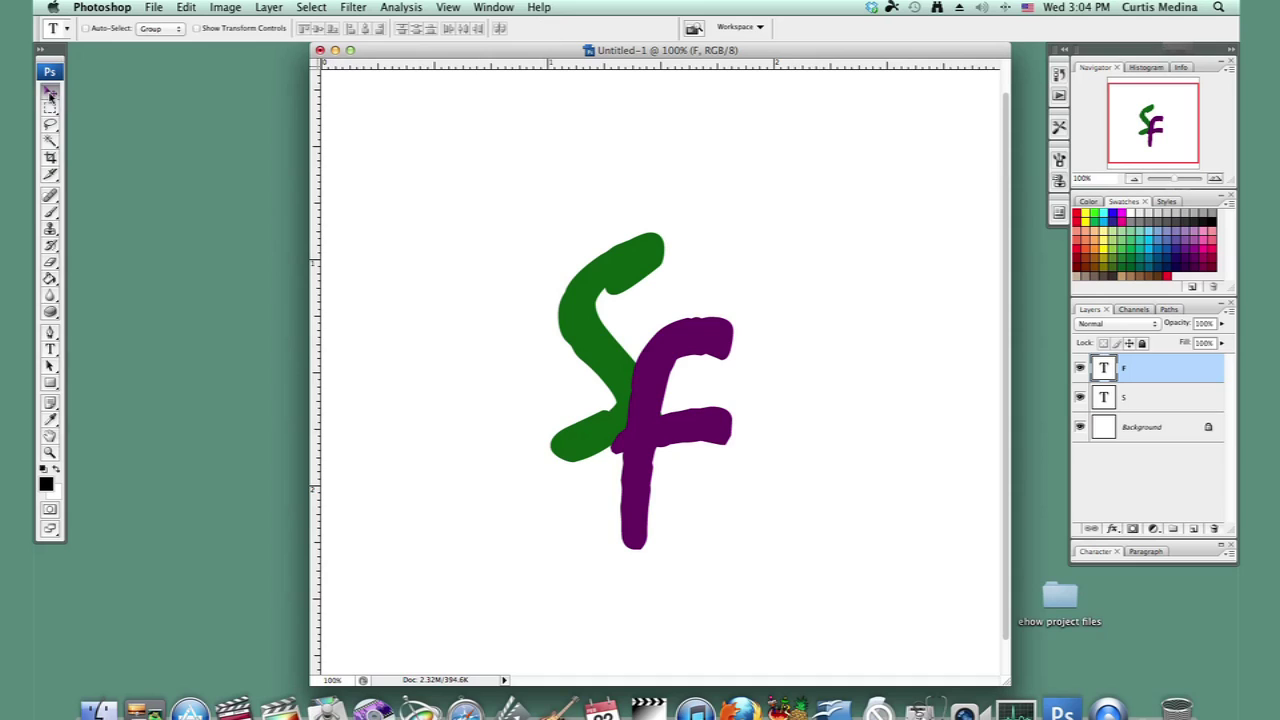
{"action": "left_click_drag", "start_coordinate": [675, 526], "coordinate": [644, 479]}
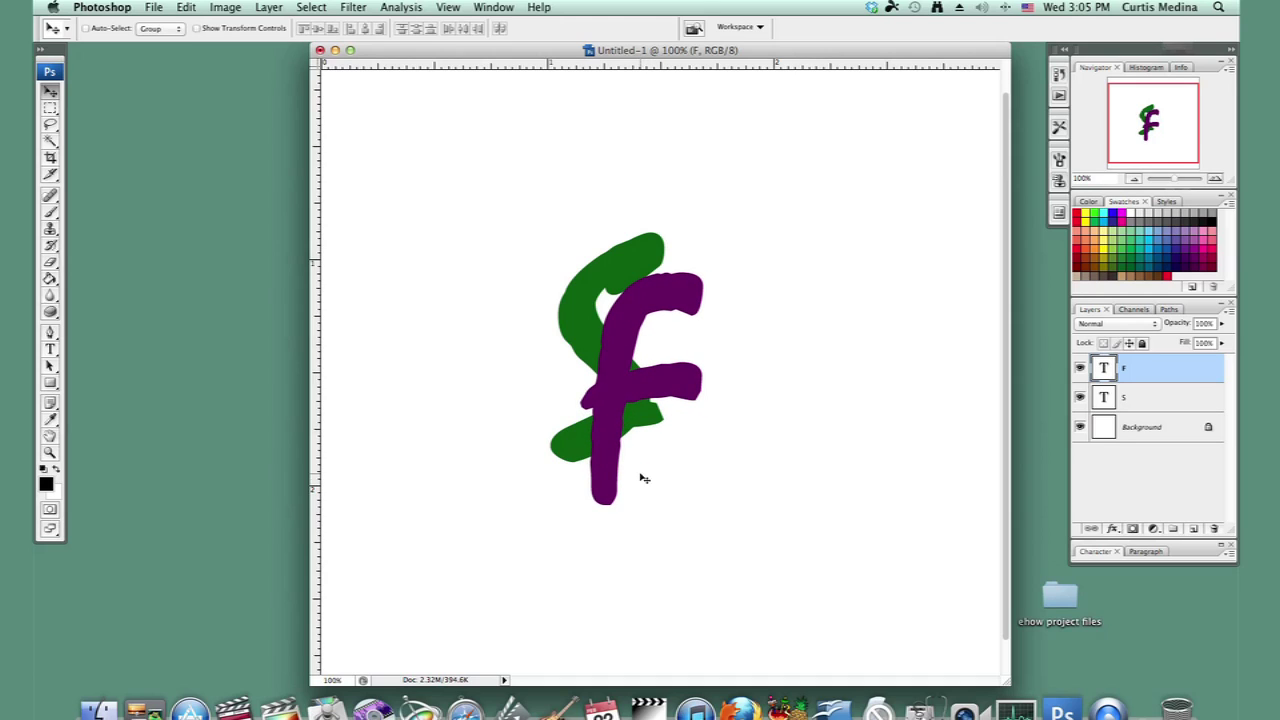
Select both the S and F layers and rasterize them with Layer > Rasterize > Type
{"action": "left_click", "coordinate": [1127, 395], "text": "shift"}
{"action": "left_click", "coordinate": [226, 7]}
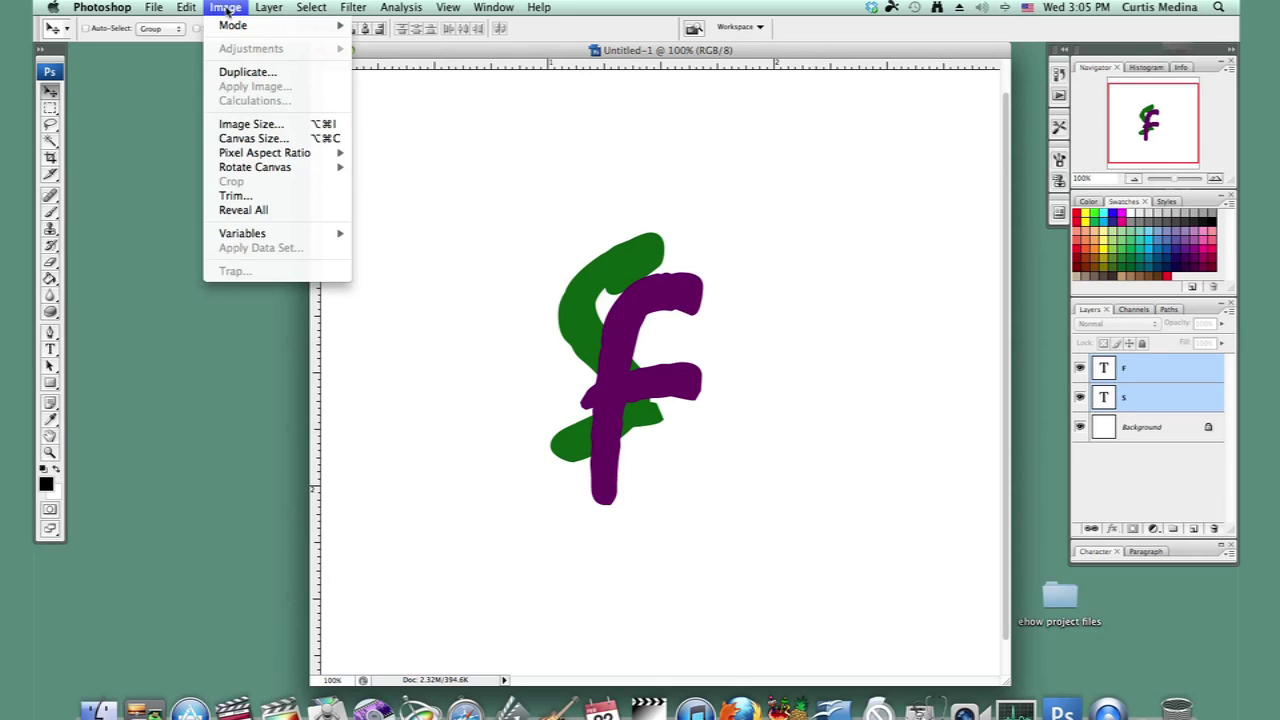
{"action": "mouse_move", "coordinate": [272, 8]}
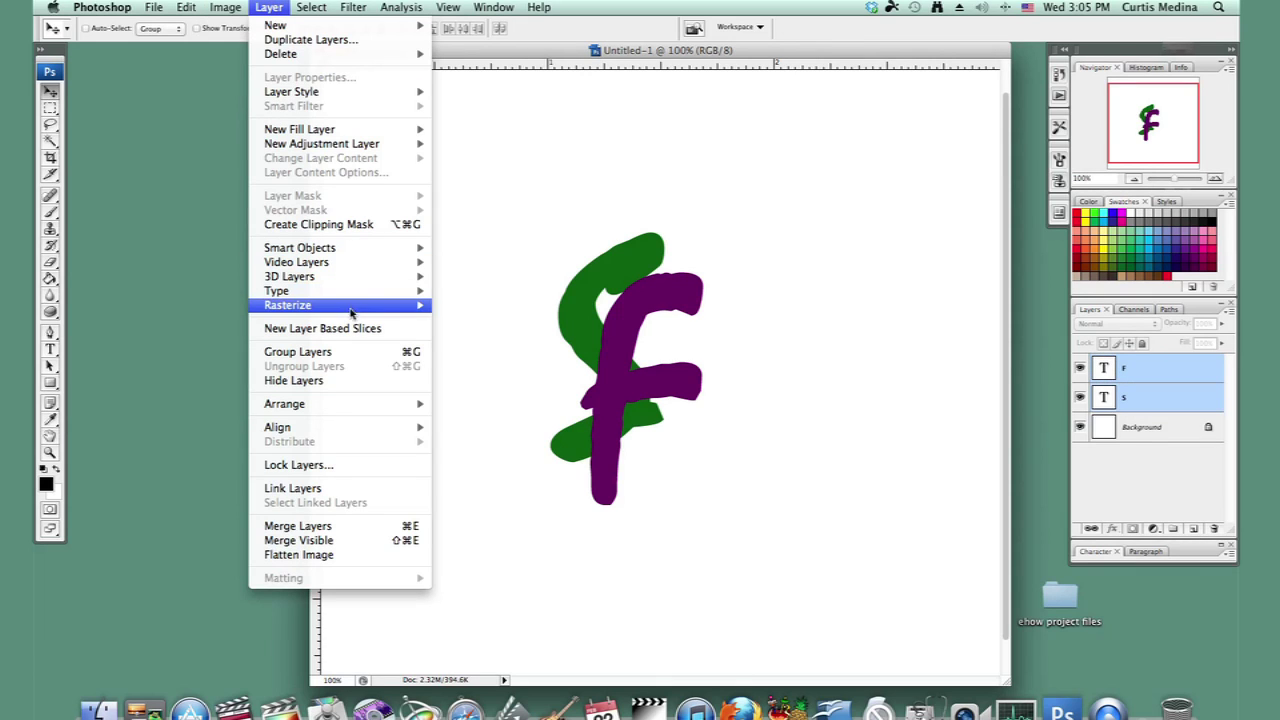
{"action": "mouse_move", "coordinate": [354, 308]}
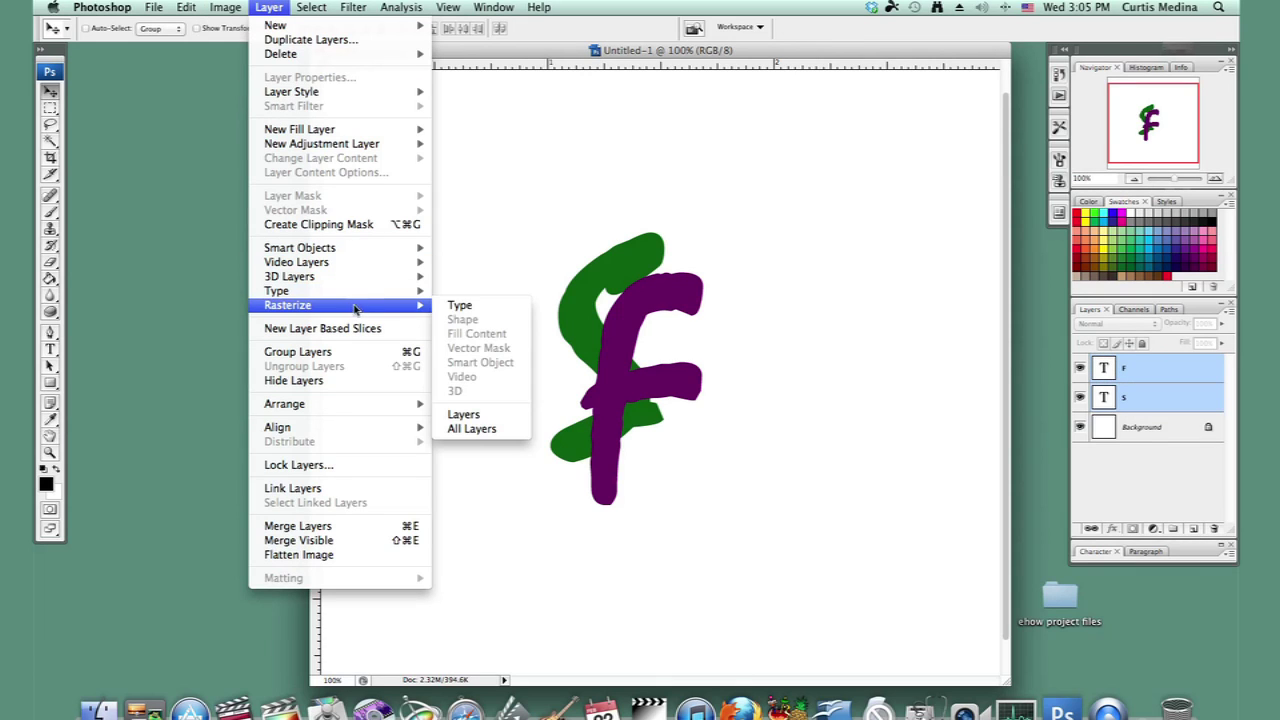
{"action": "left_click", "coordinate": [473, 308]}
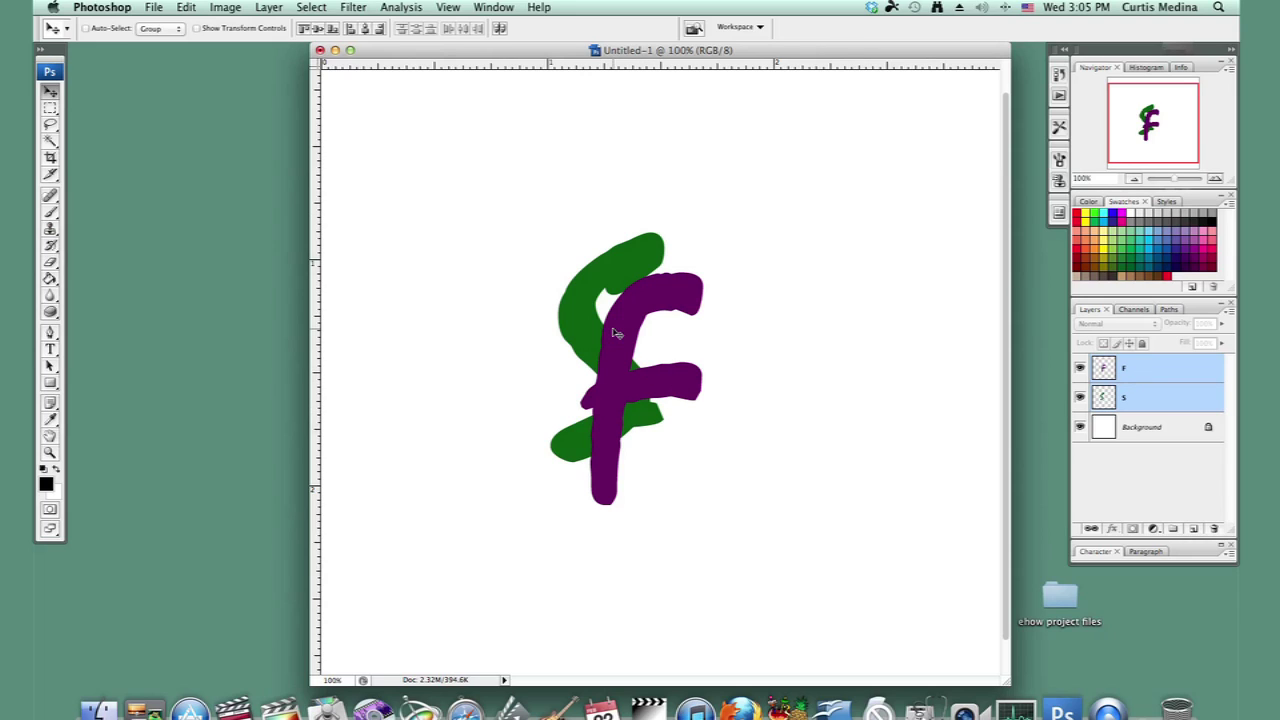
Lower the S layer's opacity to about 54%
{"action": "left_click", "coordinate": [1118, 398]}
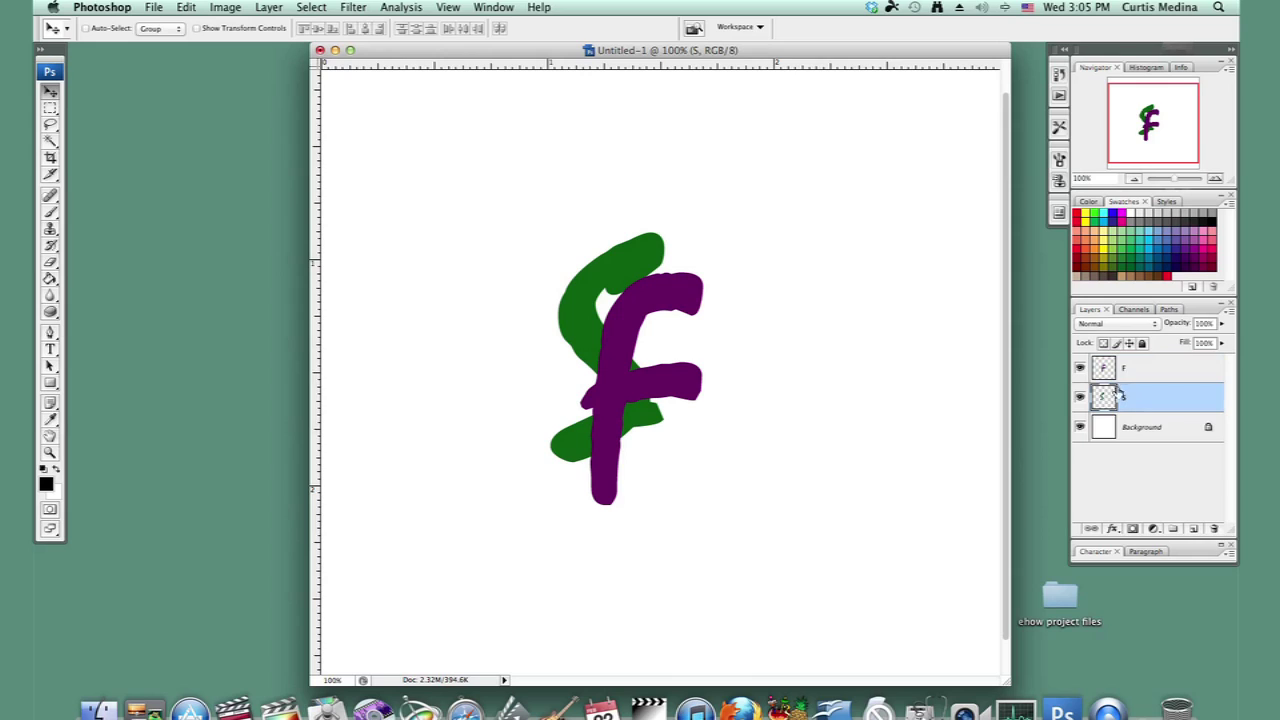
{"action": "left_click", "coordinate": [1220, 324]}
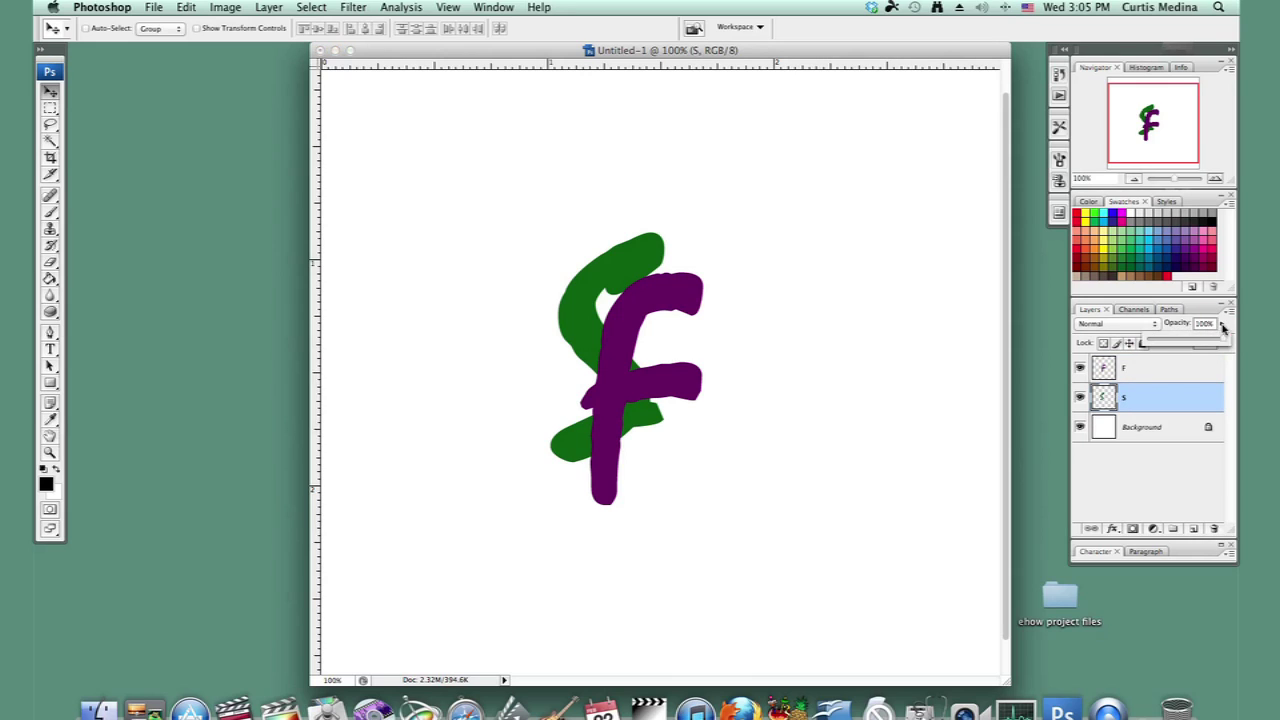
{"action": "left_click_drag", "start_coordinate": [1190, 343], "coordinate": [1189, 343]}
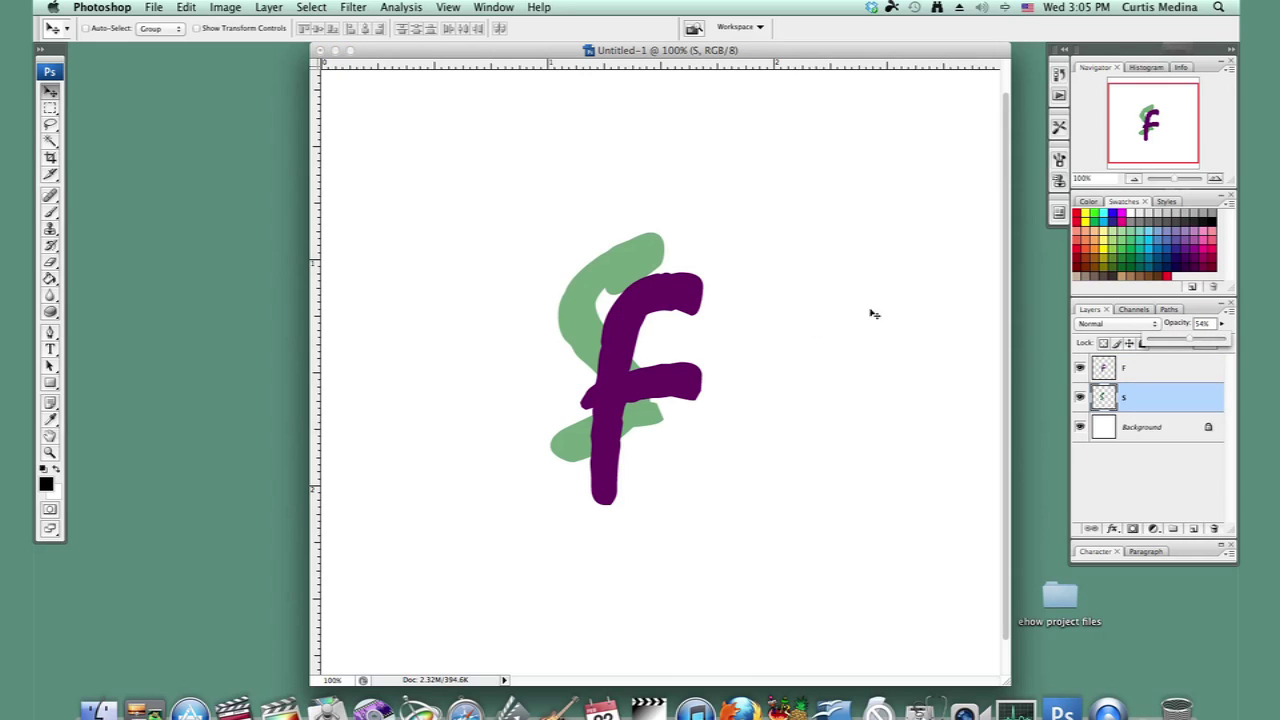
Set the F layer to 56% opacity and shift the F slightly left and lower over the S
{"action": "left_click", "coordinate": [1142, 370]}
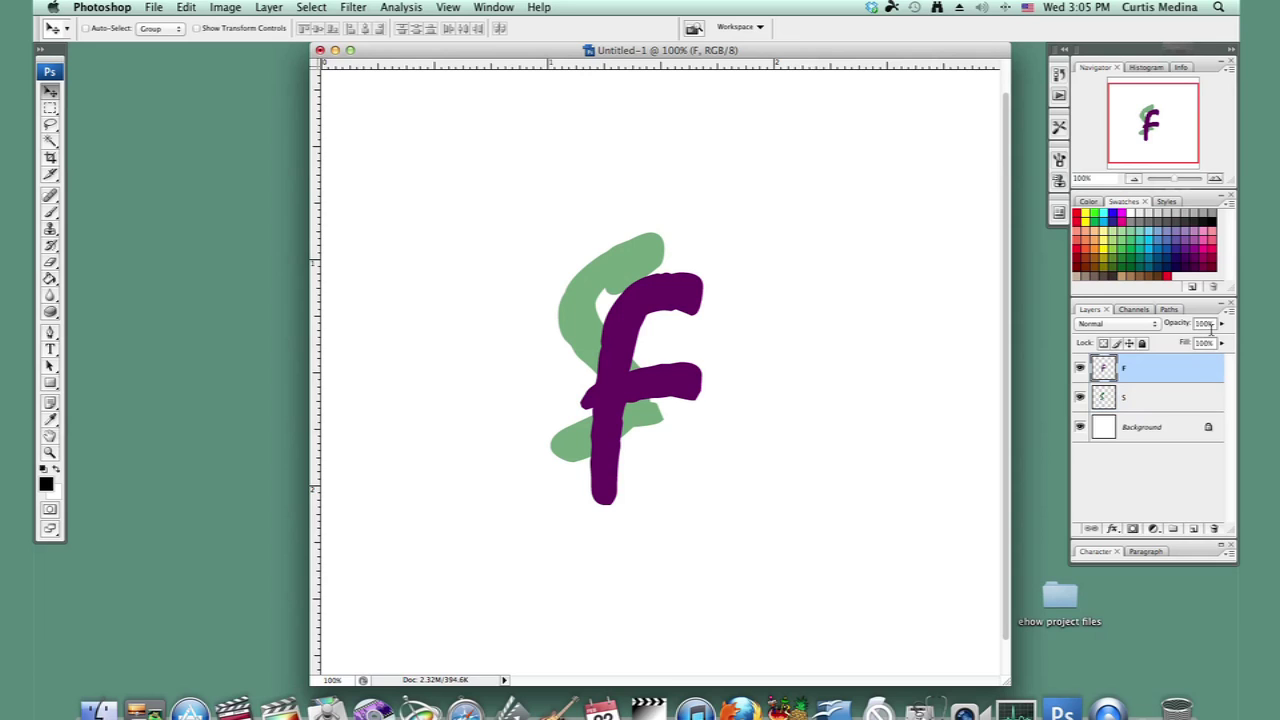
{"action": "left_click", "coordinate": [1220, 324]}
{"action": "left_click_drag", "start_coordinate": [1194, 345], "coordinate": [1191, 346]}
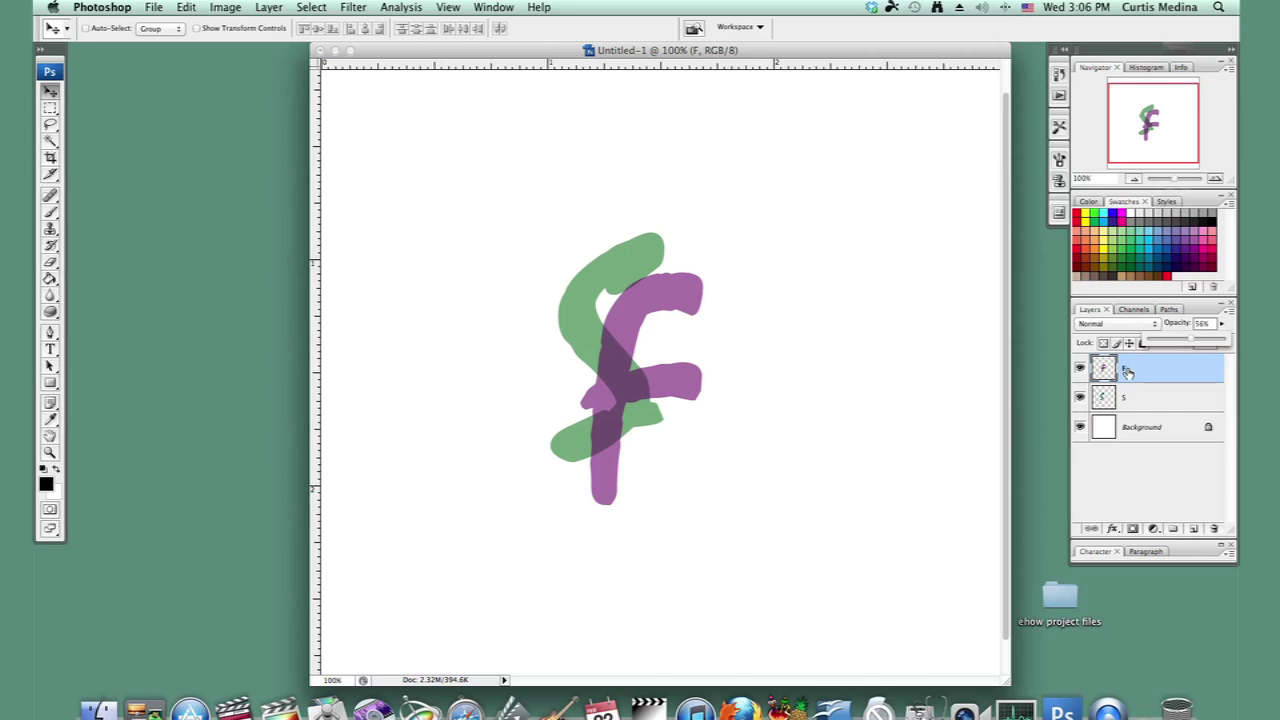
{"action": "left_click", "coordinate": [1128, 373]}
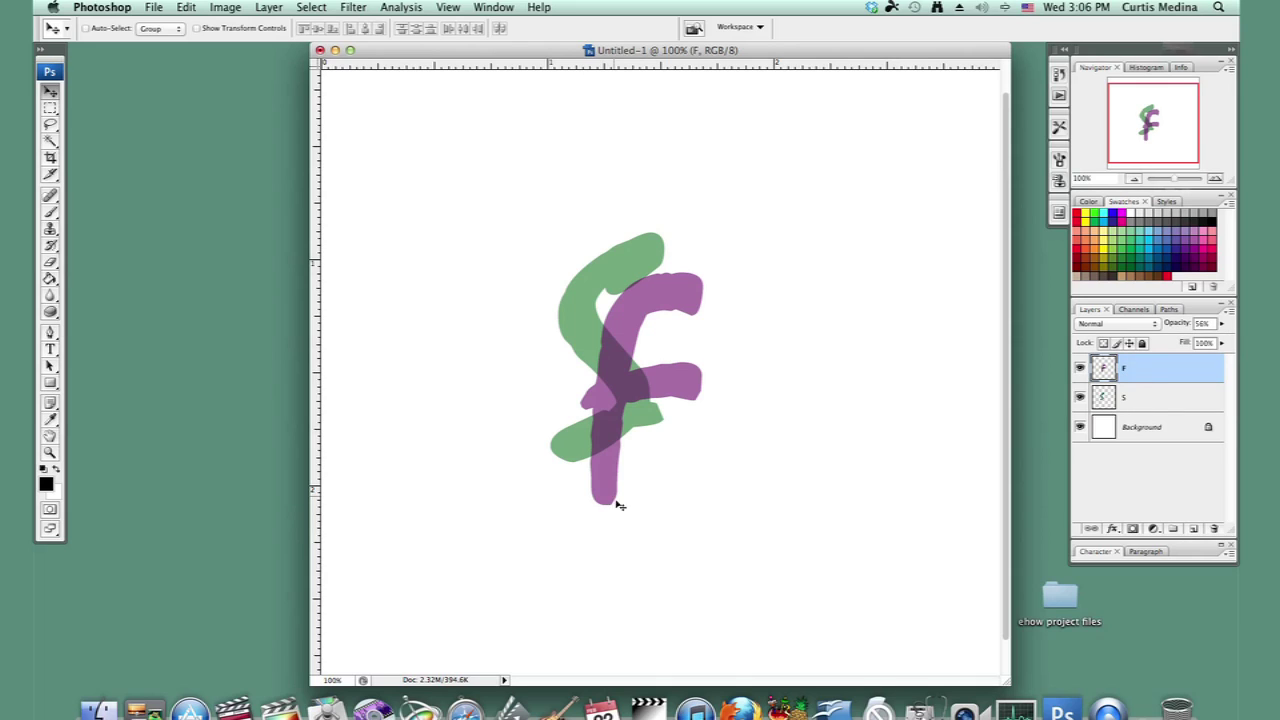
{"action": "mouse_move", "coordinate": [606, 473]}
{"action": "left_mouse_down"}
{"action": "mouse_move", "coordinate": [585, 477]}
{"action": "mouse_move", "coordinate": [590, 463]}
{"action": "left_mouse_up"}
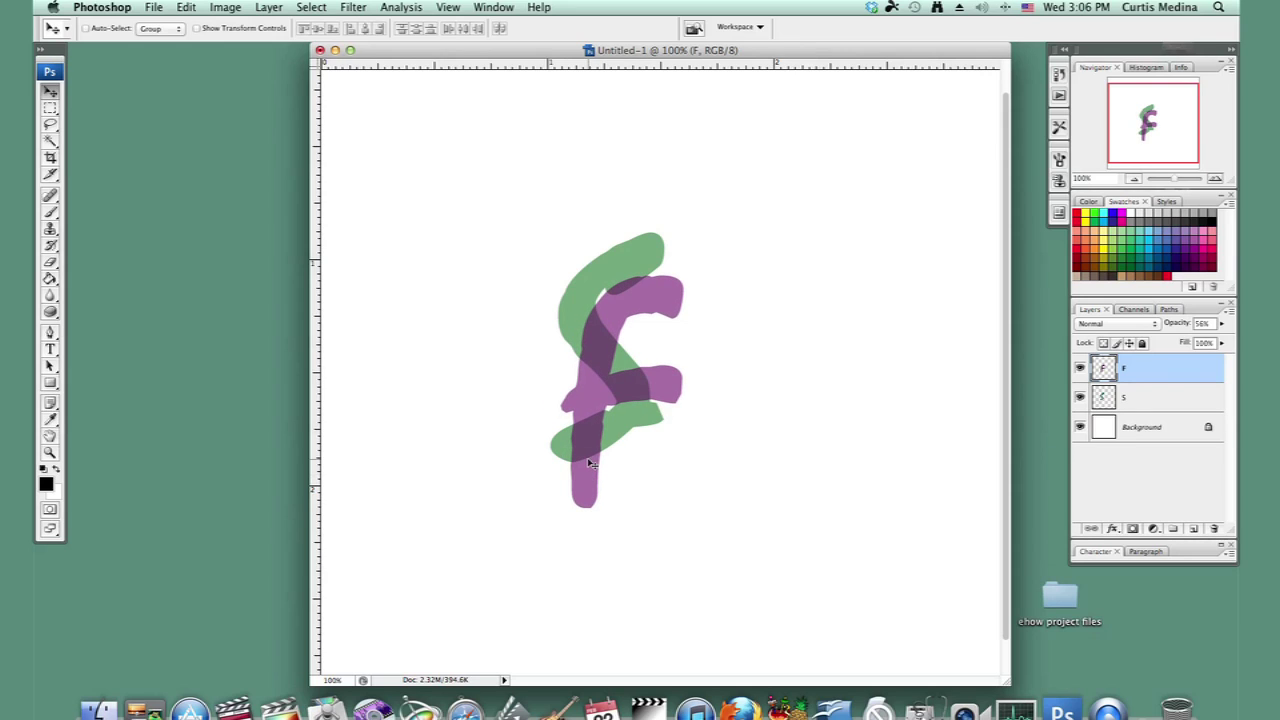
{"action": "left_click_drag", "start_coordinate": [583, 420], "coordinate": [587, 428]}
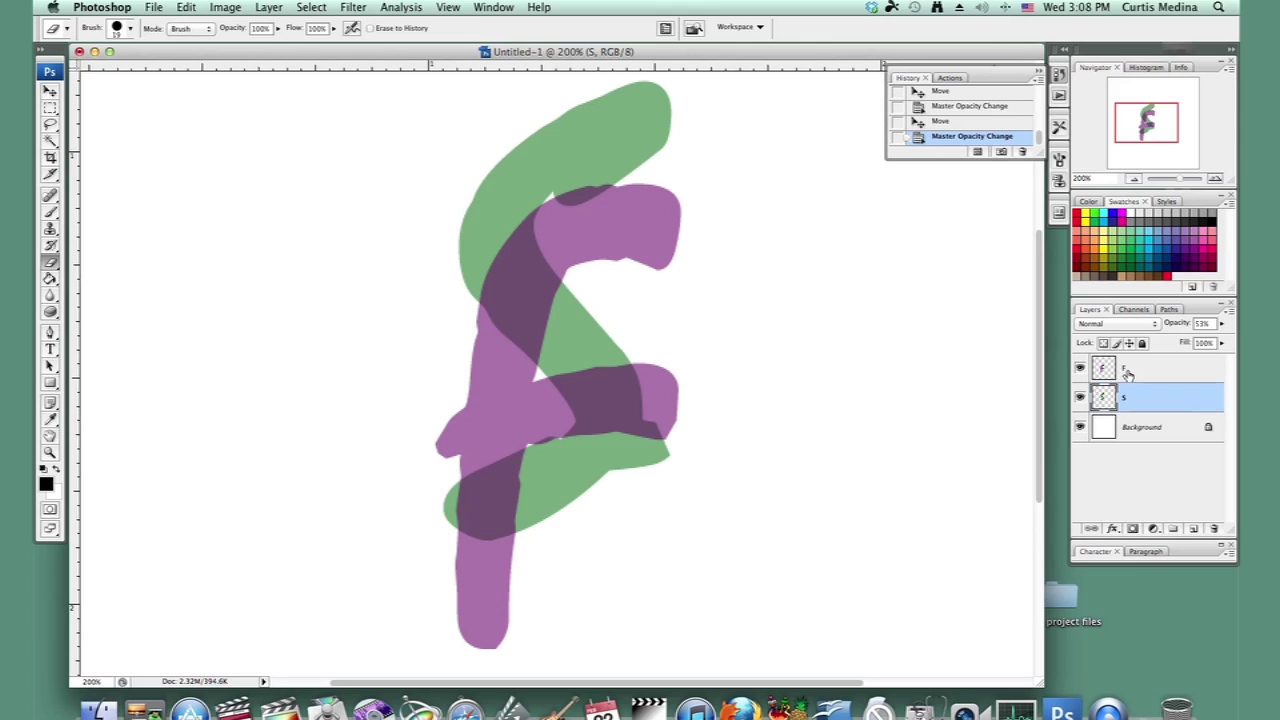
On the F layer, erase a small piece of the F's top-left edge where it crosses the S
{"action": "left_click", "coordinate": [1125, 372]}
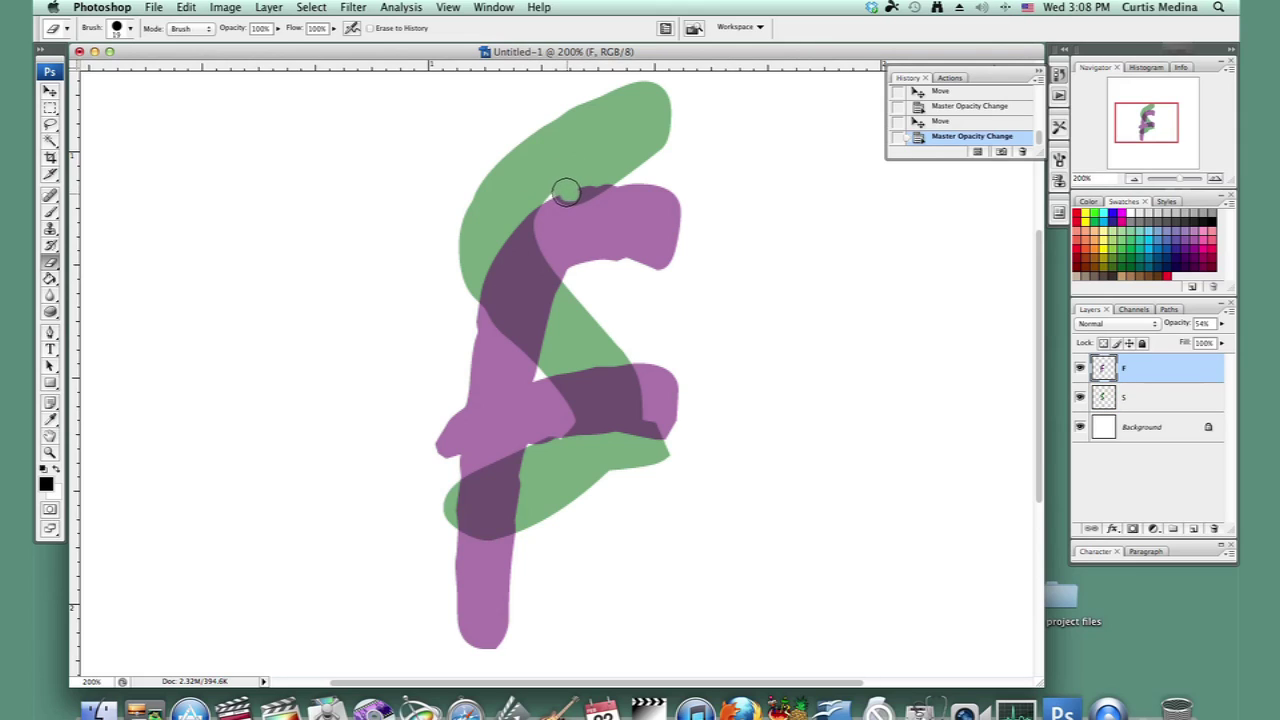
{"action": "mouse_move", "coordinate": [560, 191]}
{"action": "left_mouse_down"}
{"action": "mouse_move", "coordinate": [606, 174]}
{"action": "mouse_move", "coordinate": [572, 199]}
{"action": "left_mouse_up"}
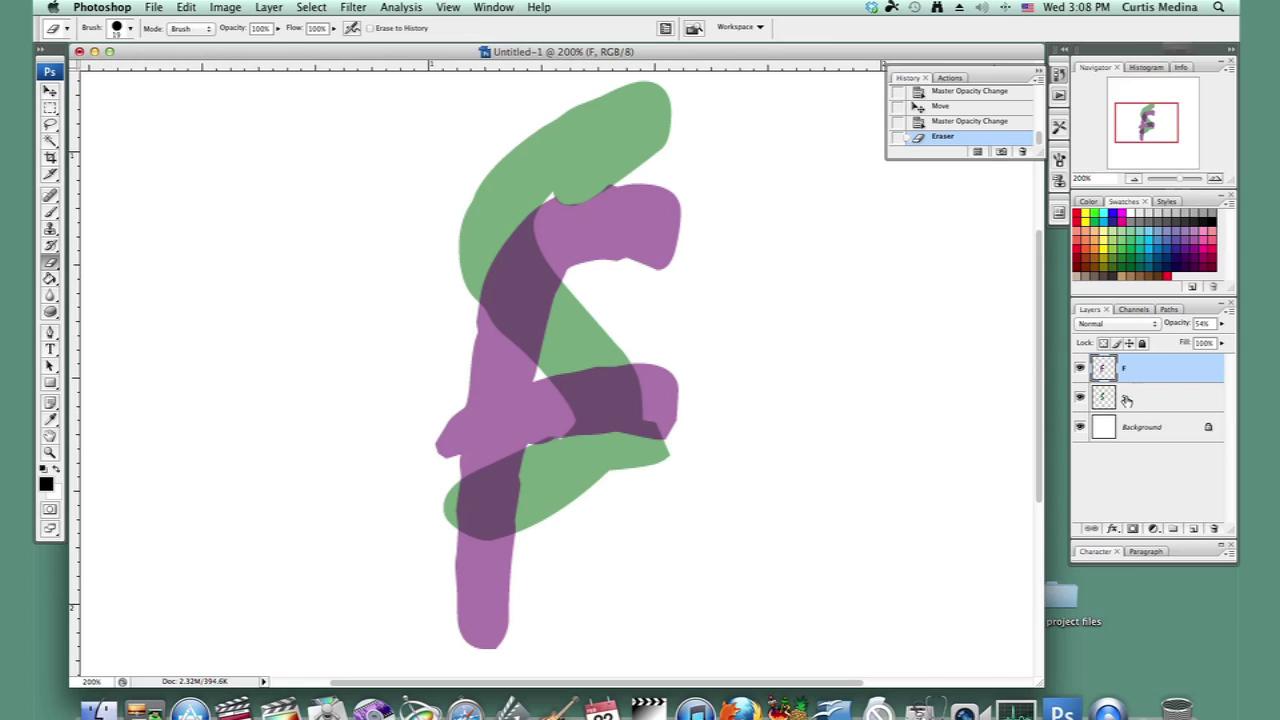
{"action": "left_click", "coordinate": [1119, 404]}
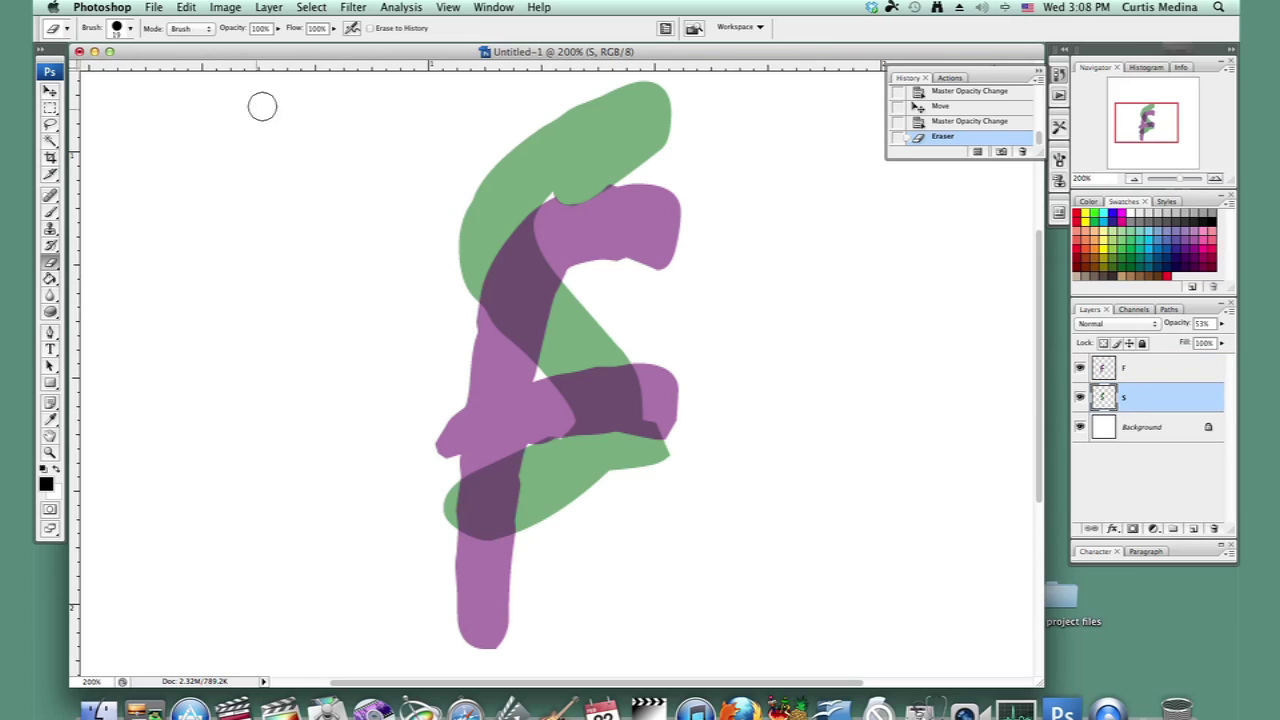
Load the S layer's transparency as a selection with Select > Load Selection
{"action": "left_click", "coordinate": [313, 8]}
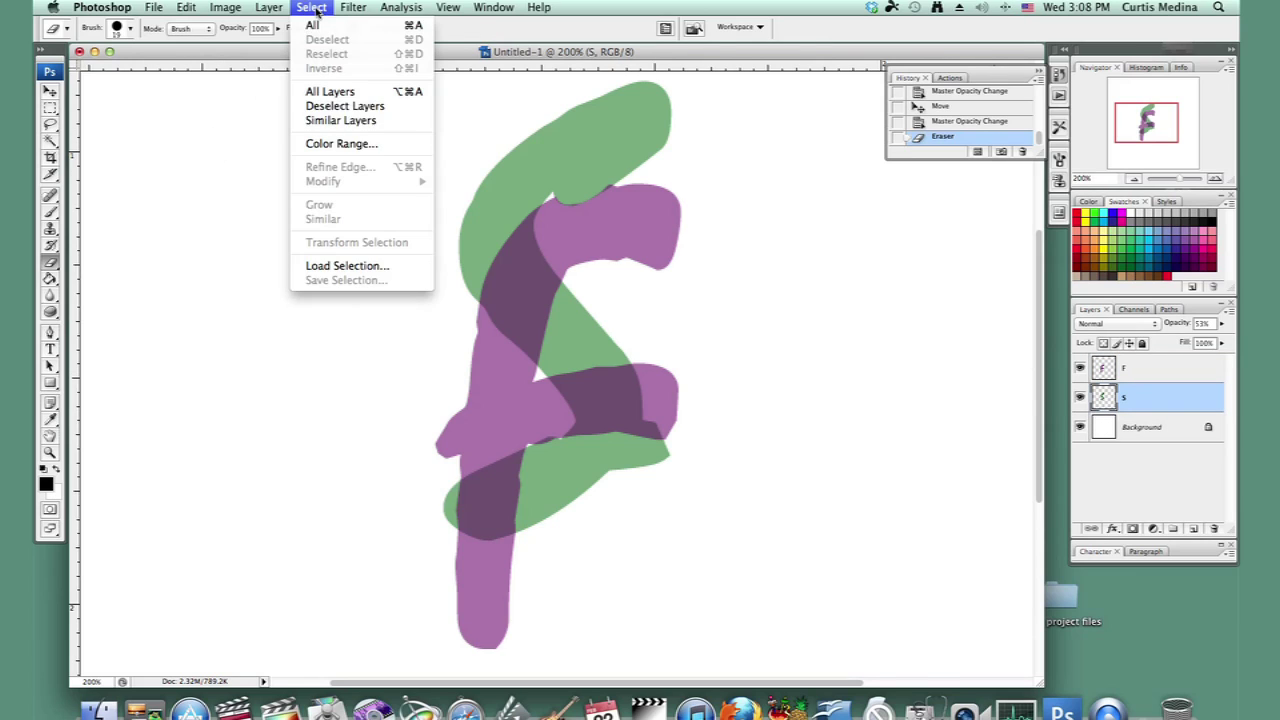
{"action": "left_click", "coordinate": [347, 266]}
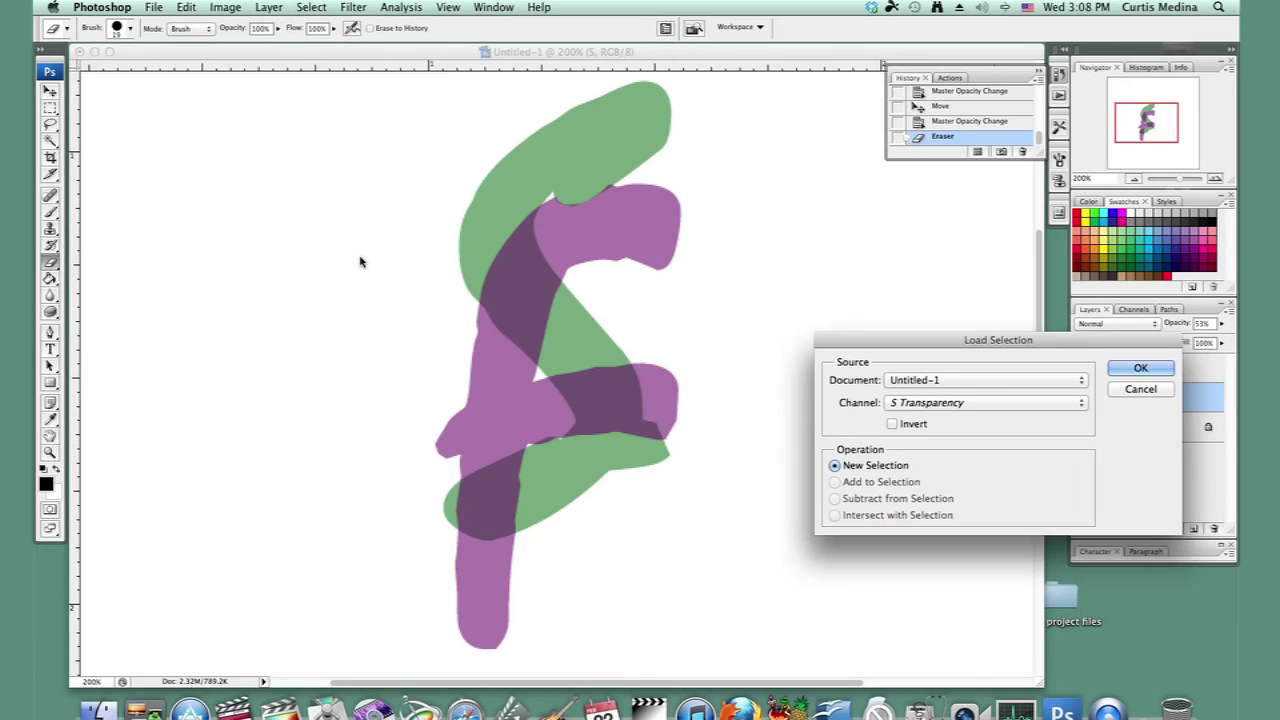
{"action": "left_click", "coordinate": [1139, 369]}
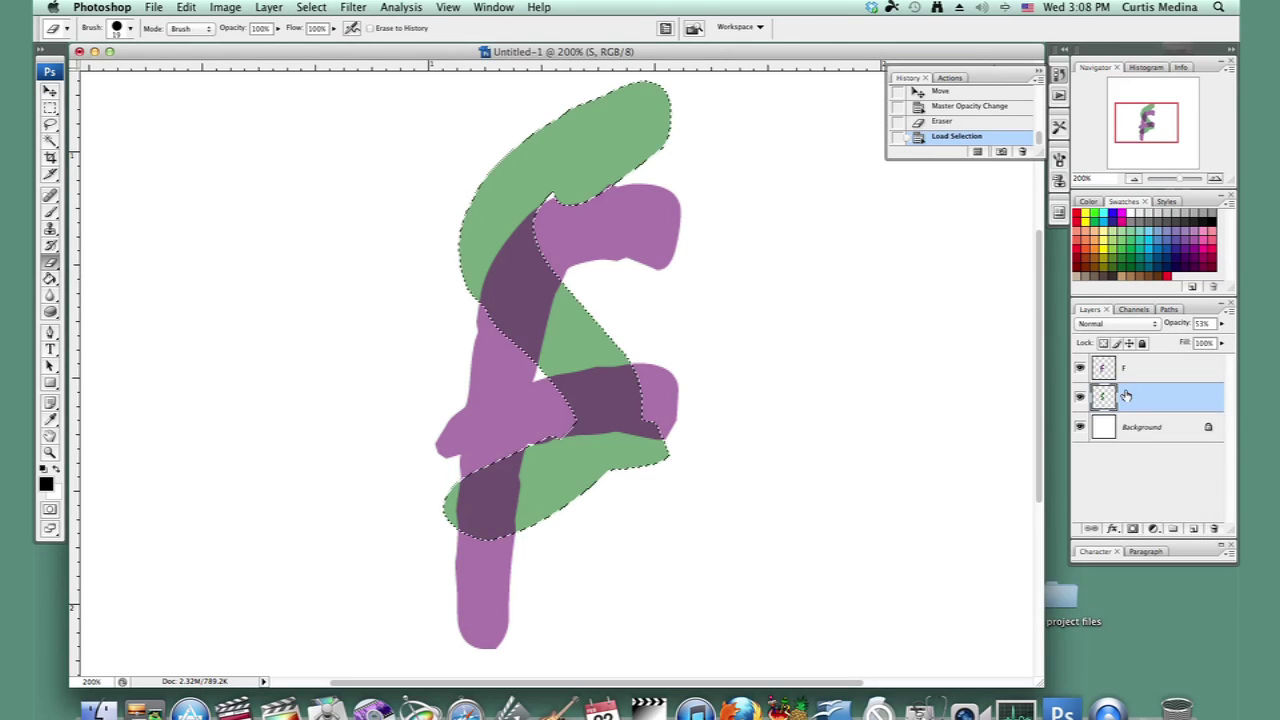
Erase the F inside the S selection at the top, crossbar and lower overlap, then deselect
{"action": "left_click", "coordinate": [1136, 375]}
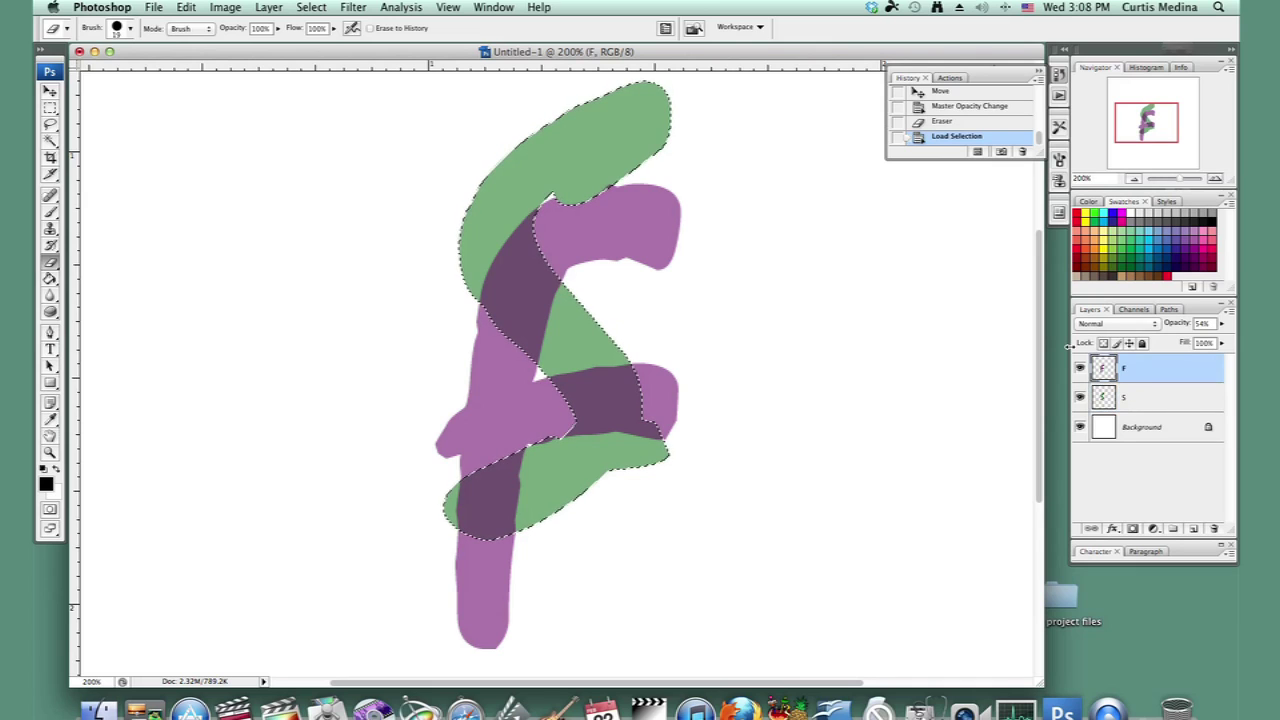
{"action": "mouse_move", "coordinate": [622, 170]}
{"action": "left_mouse_down"}
{"action": "mouse_move", "coordinate": [594, 197]}
{"action": "mouse_move", "coordinate": [568, 204]}
{"action": "mouse_move", "coordinate": [558, 192]}
{"action": "mouse_move", "coordinate": [588, 195]}
{"action": "left_mouse_up"}
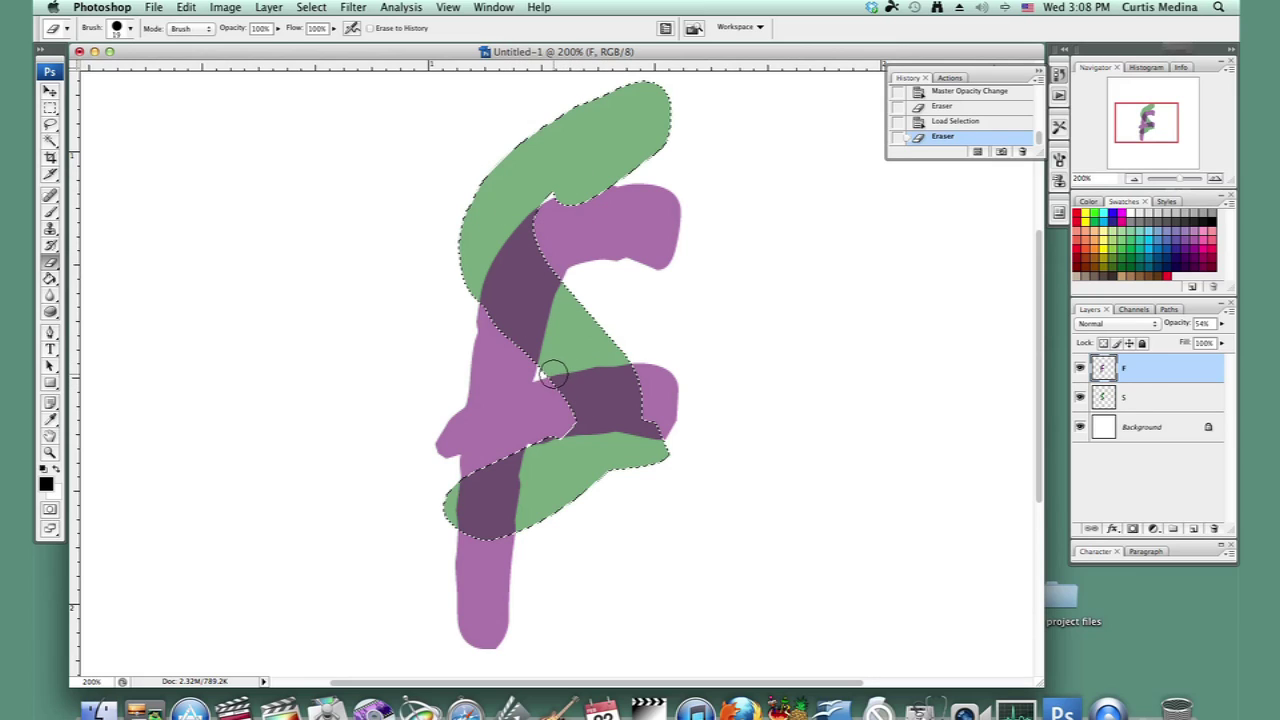
{"action": "mouse_move", "coordinate": [553, 373]}
{"action": "left_mouse_down"}
{"action": "mouse_move", "coordinate": [587, 427]}
{"action": "mouse_move", "coordinate": [575, 450]}
{"action": "mouse_move", "coordinate": [583, 380]}
{"action": "mouse_move", "coordinate": [603, 422]}
{"action": "mouse_move", "coordinate": [593, 355]}
{"action": "mouse_move", "coordinate": [636, 422]}
{"action": "mouse_move", "coordinate": [618, 364]}
{"action": "mouse_move", "coordinate": [648, 437]}
{"action": "left_mouse_up"}
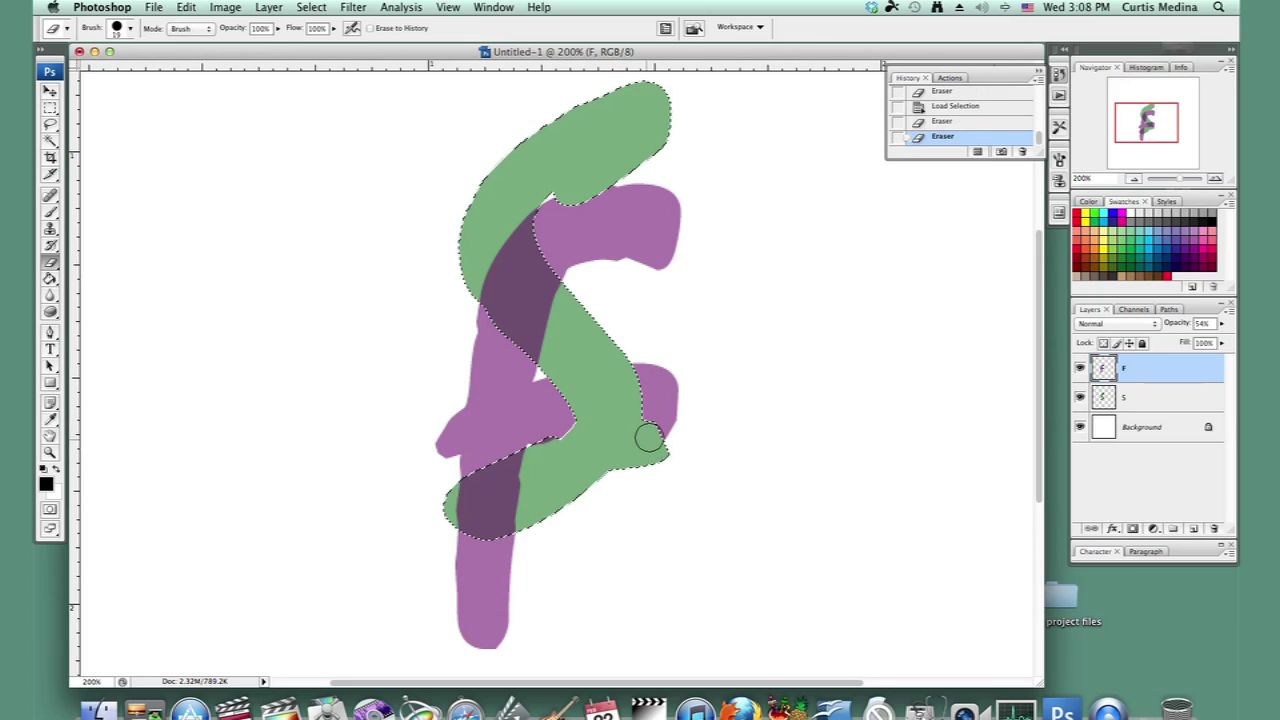
{"action": "left_click", "coordinate": [545, 457]}
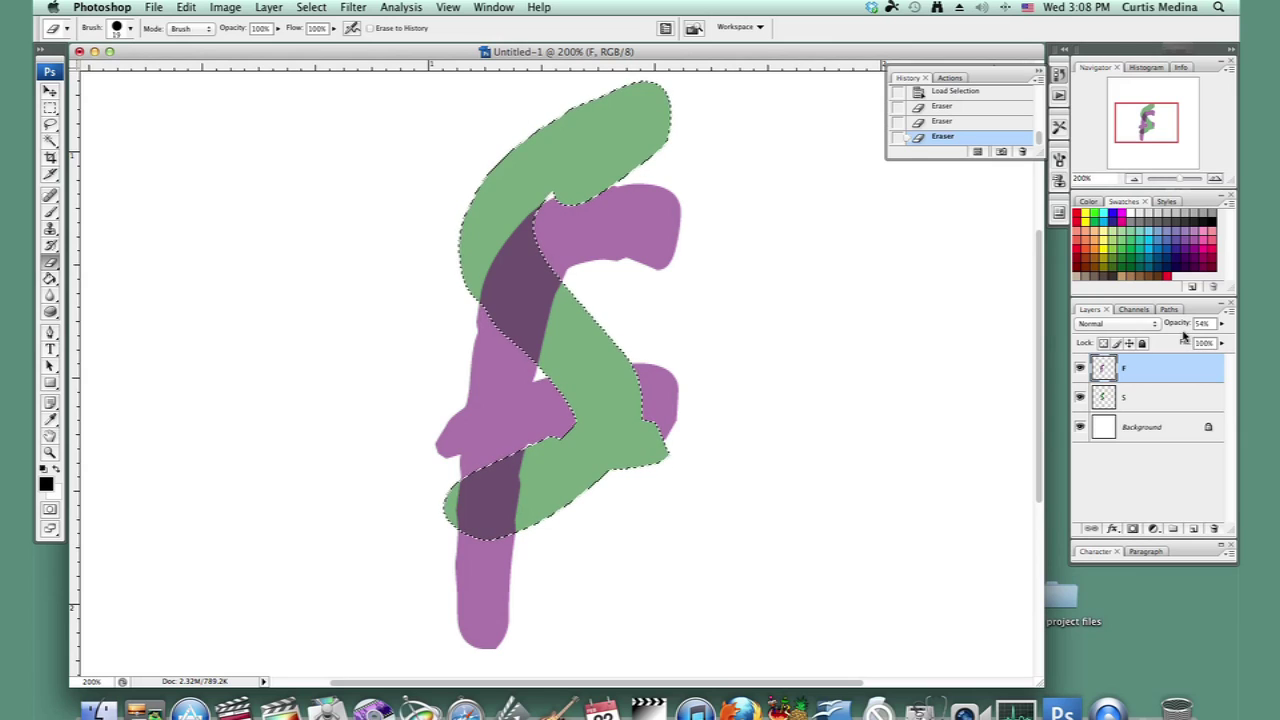
{"action": "key", "text": "super+d"}
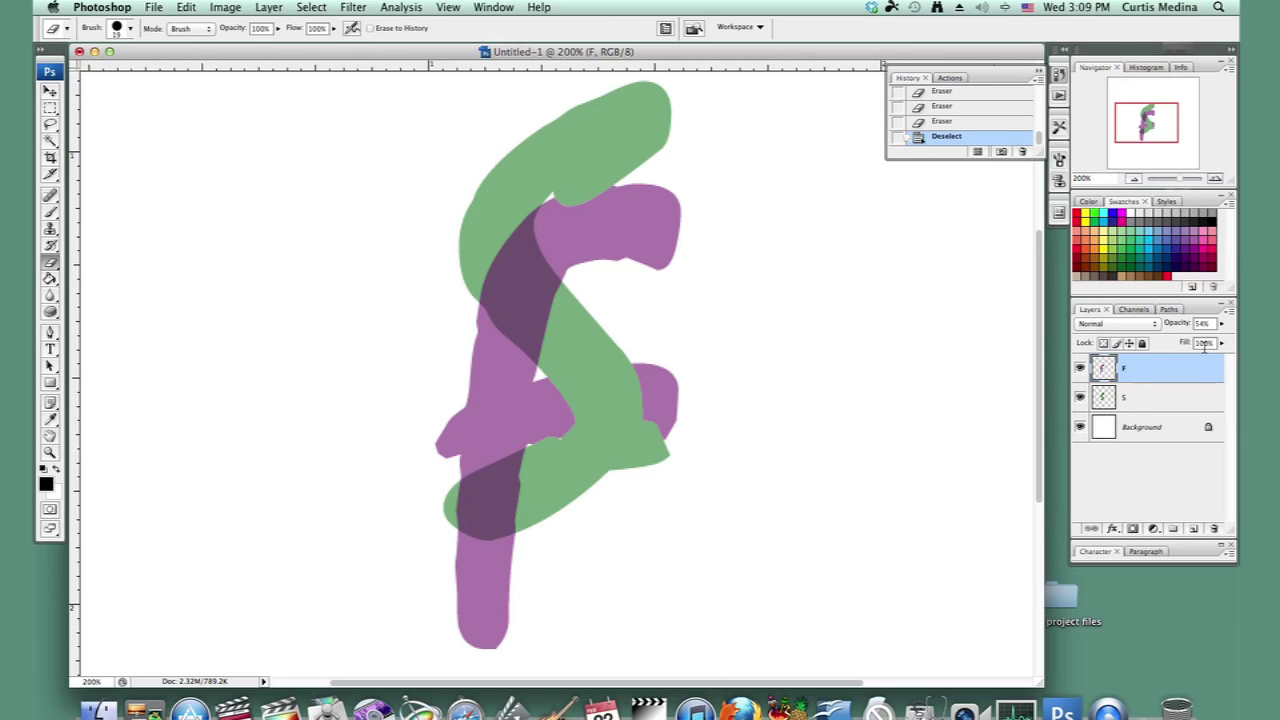
Return both the F and S layers to 100% opacity
{"action": "left_click", "coordinate": [1221, 323]}
{"action": "left_click_drag", "start_coordinate": [1190, 338], "coordinate": [1228, 340]}
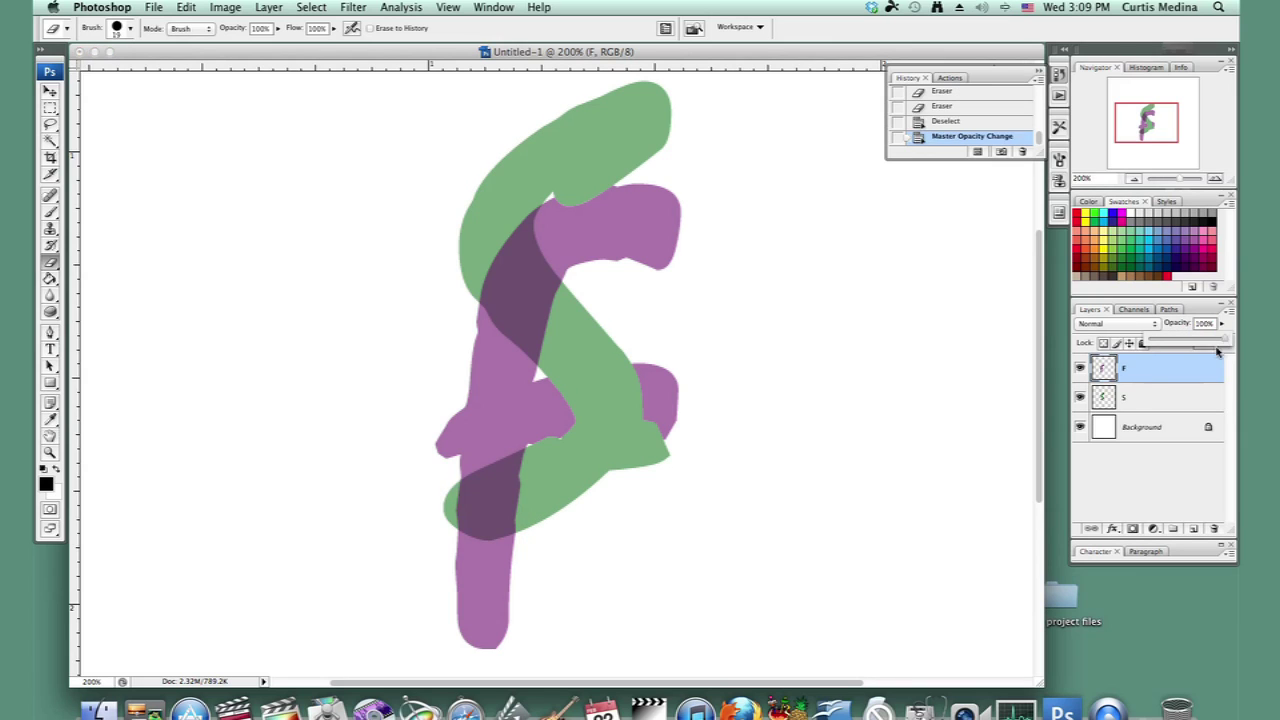
{"action": "left_click", "coordinate": [1158, 400]}
{"action": "key", "text": "0"}
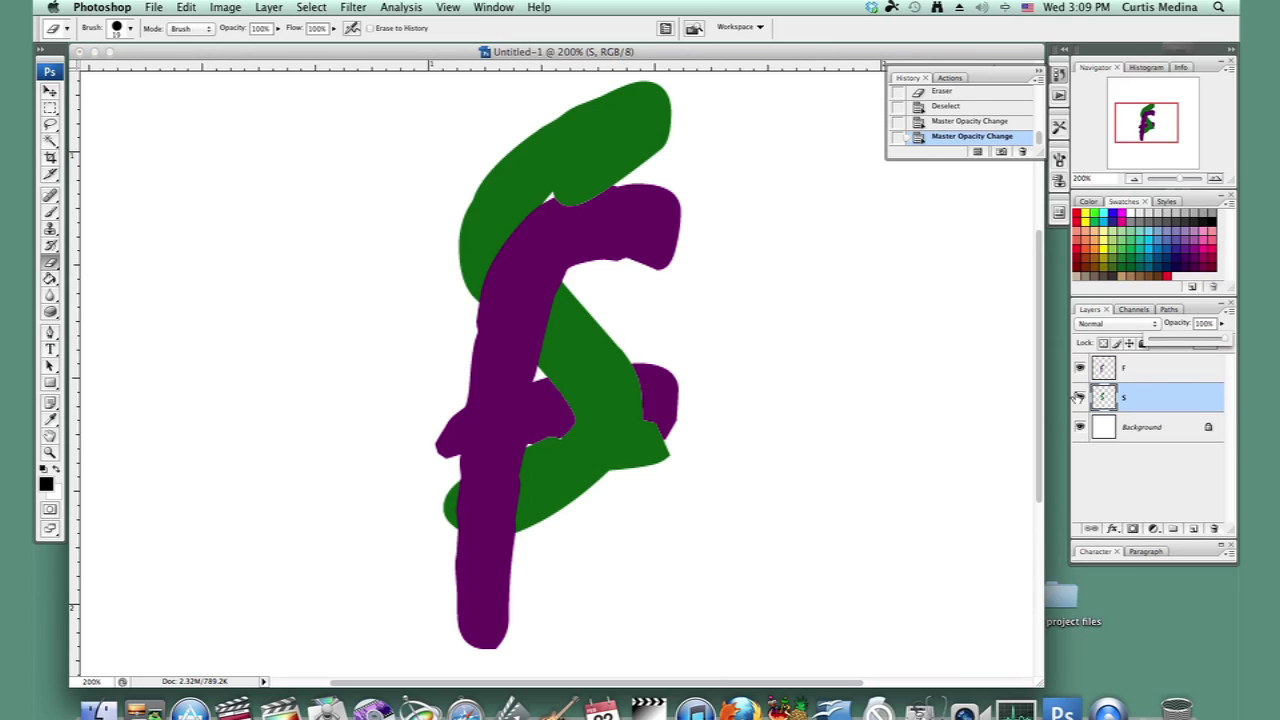